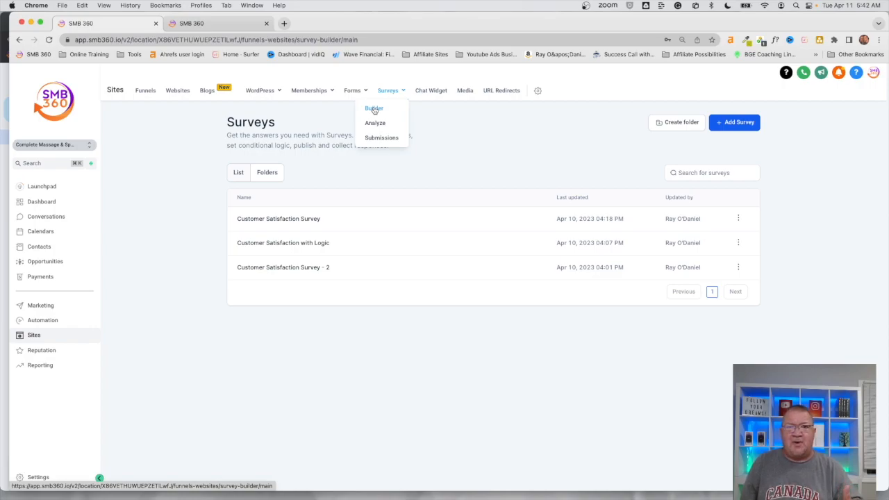
View the contacts list and open the Customer Satisfaction Survey from the survey builder list.
{"action": "left_click", "coordinate": [38, 246]}
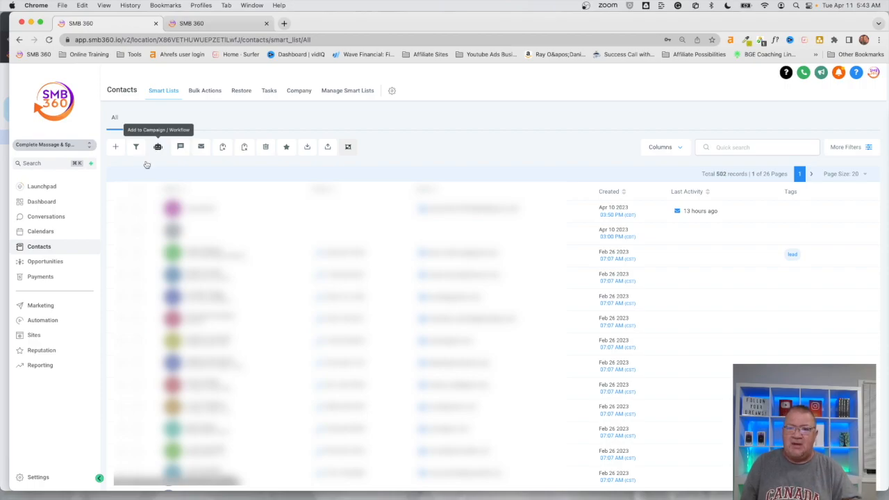
{"action": "left_click", "coordinate": [34, 335]}
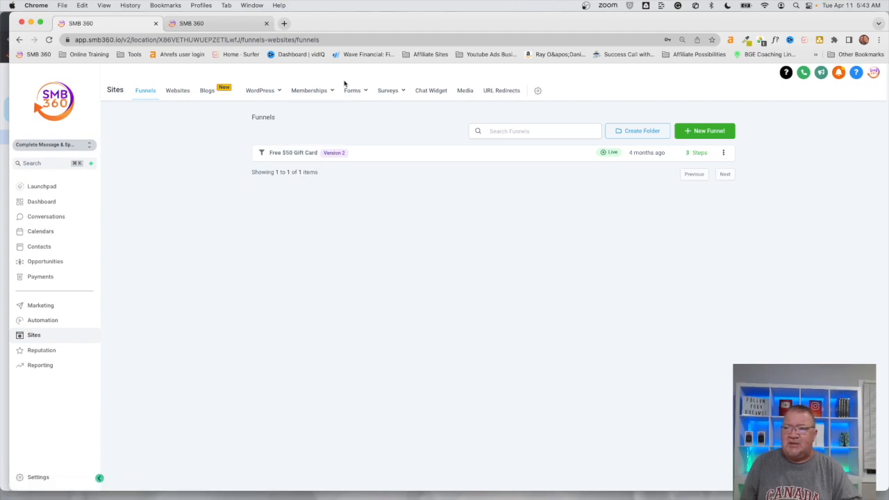
{"action": "left_click", "coordinate": [373, 109]}
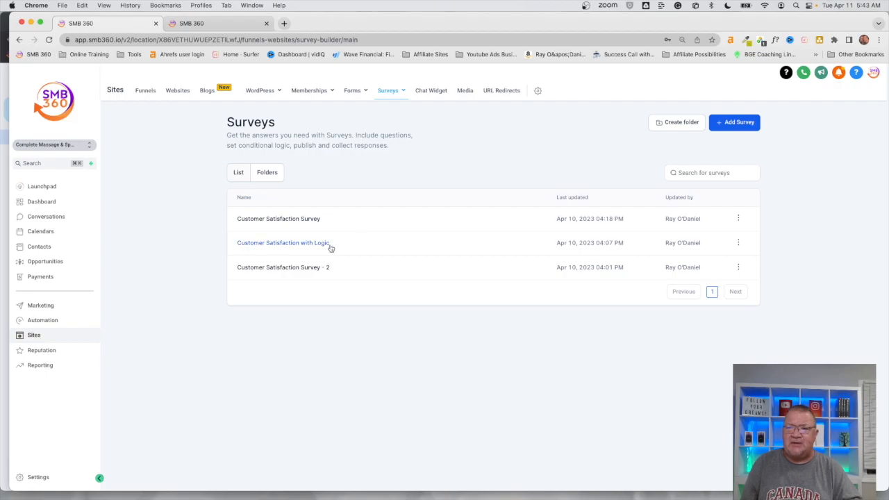
{"action": "left_click", "coordinate": [280, 220]}
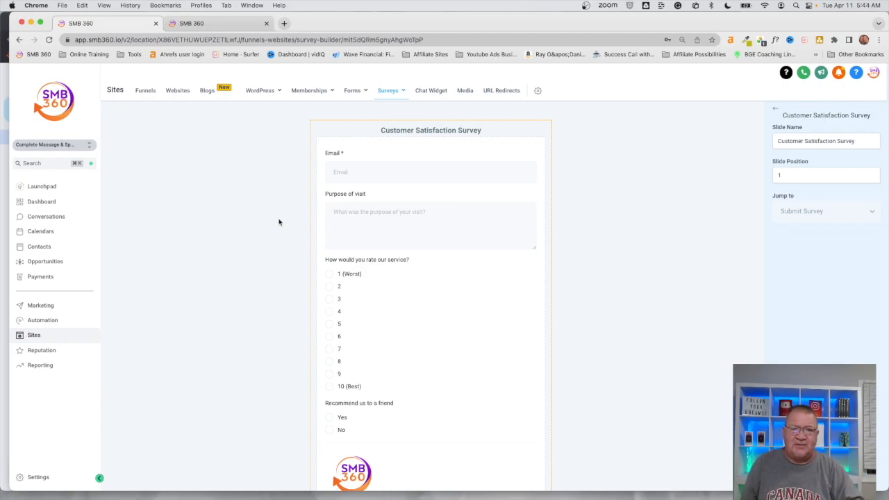
Examine the standard fields that can be added to the Customer Satisfaction Survey.
{"action": "left_click", "coordinate": [695, 164]}
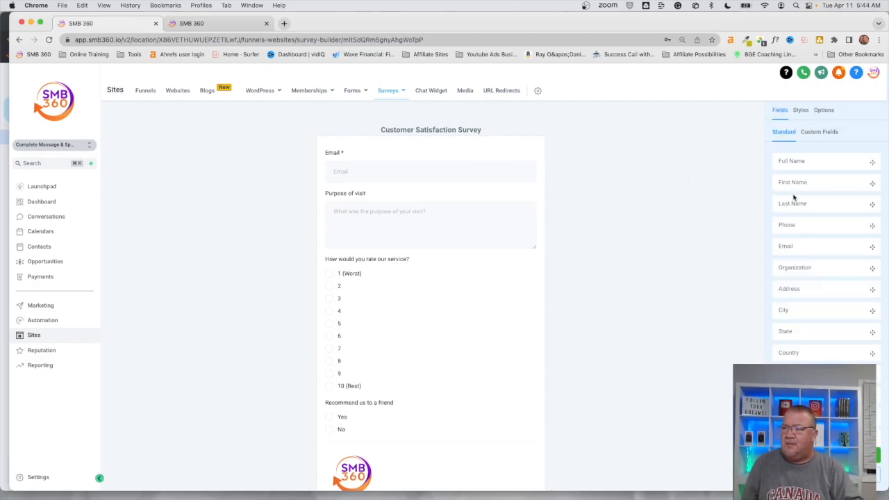
{"action": "scroll", "coordinate": [793, 196], "scroll_direction": "up", "scroll_amount": 5}
{"action": "scroll", "coordinate": [803, 197], "scroll_direction": "right", "scroll_amount": 2}
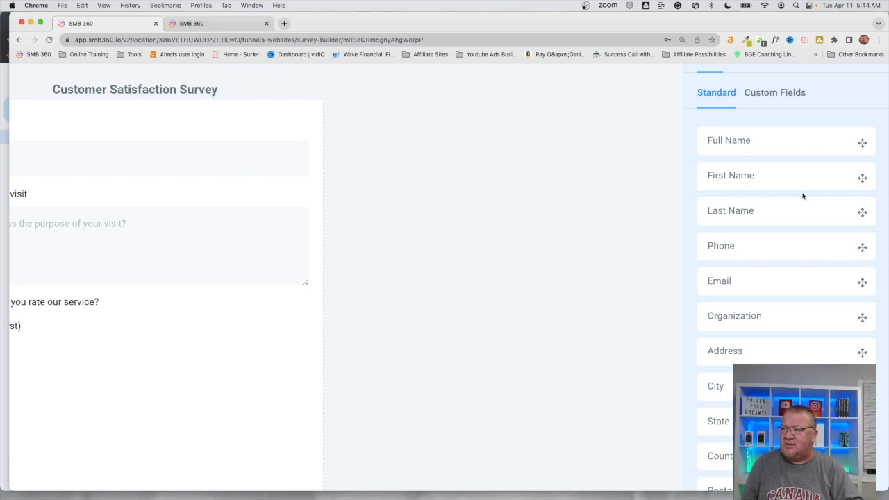
{"action": "scroll", "coordinate": [804, 197], "scroll_direction": "up", "scroll_amount": 2}
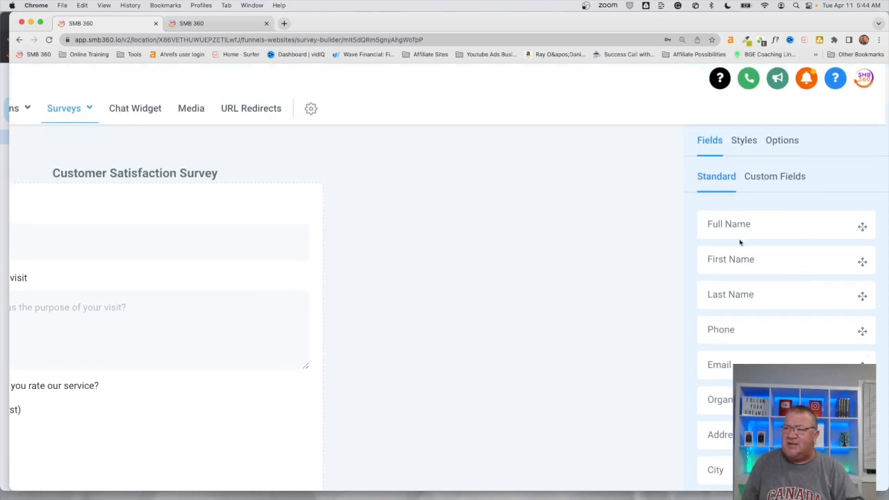
{"action": "scroll", "coordinate": [739, 242], "scroll_direction": "down", "scroll_amount": 2}
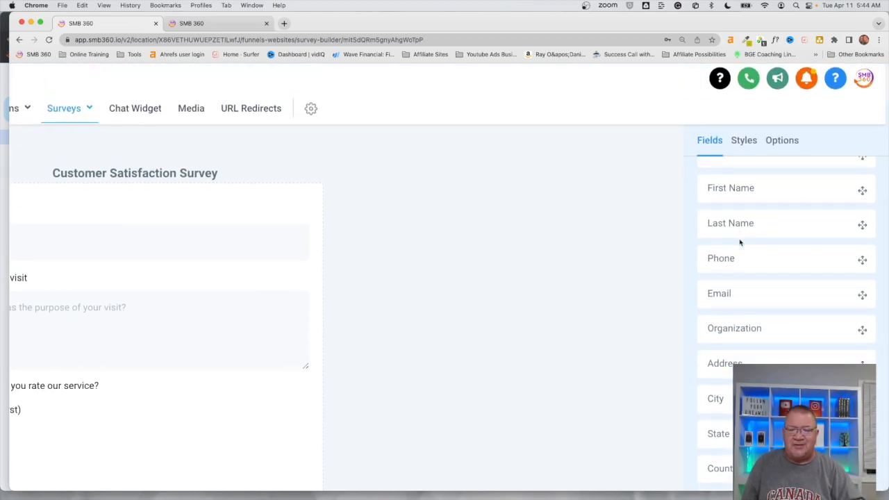
{"action": "scroll", "coordinate": [740, 242], "scroll_direction": "down", "scroll_amount": 3}
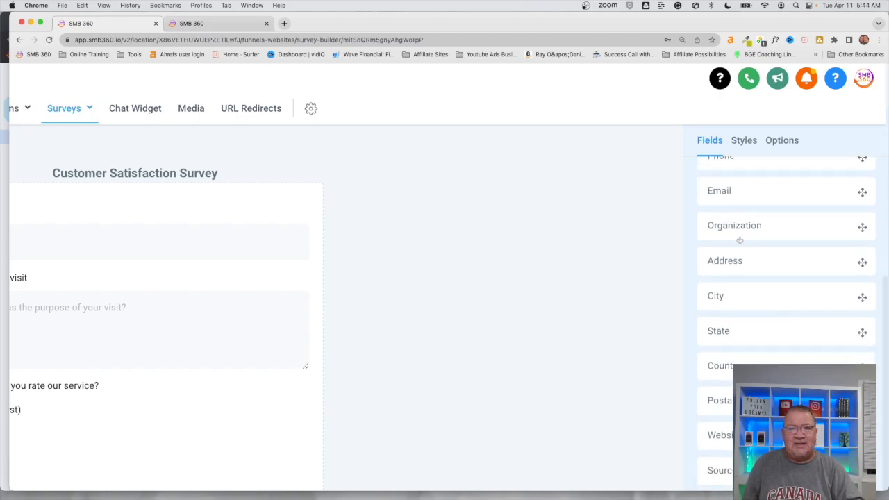
{"action": "scroll", "coordinate": [739, 240], "scroll_direction": "up", "scroll_amount": 3}
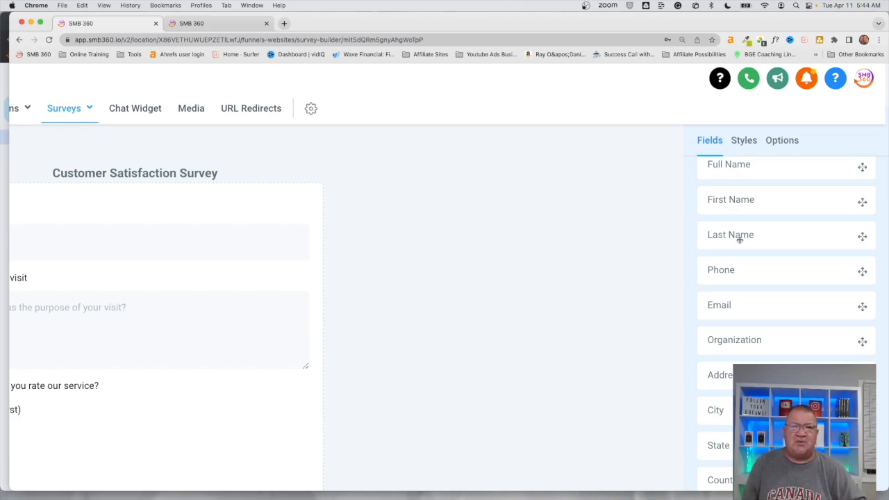
{"action": "scroll", "coordinate": [739, 239], "scroll_direction": "up", "scroll_amount": 2}
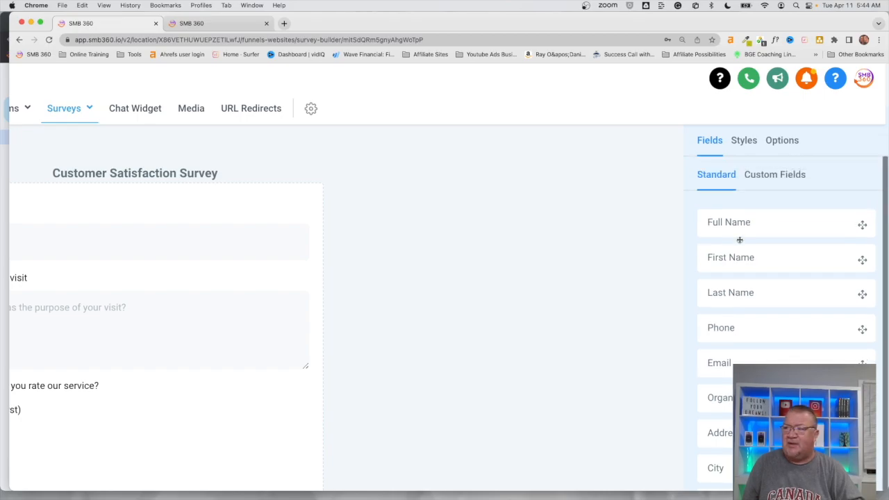
Review the survey's custom fields and the field types offered for a new custom field, without creating one.
{"action": "left_click", "coordinate": [770, 177]}
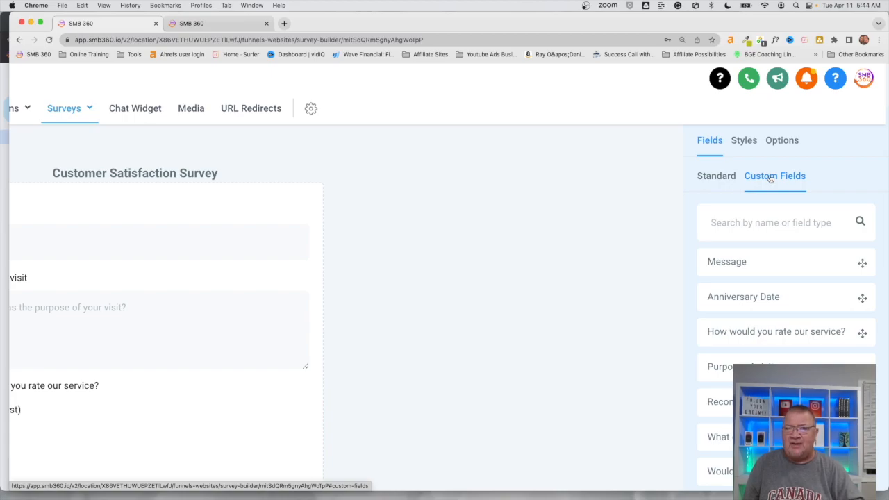
{"action": "scroll", "coordinate": [788, 228], "scroll_direction": "down", "scroll_amount": 4}
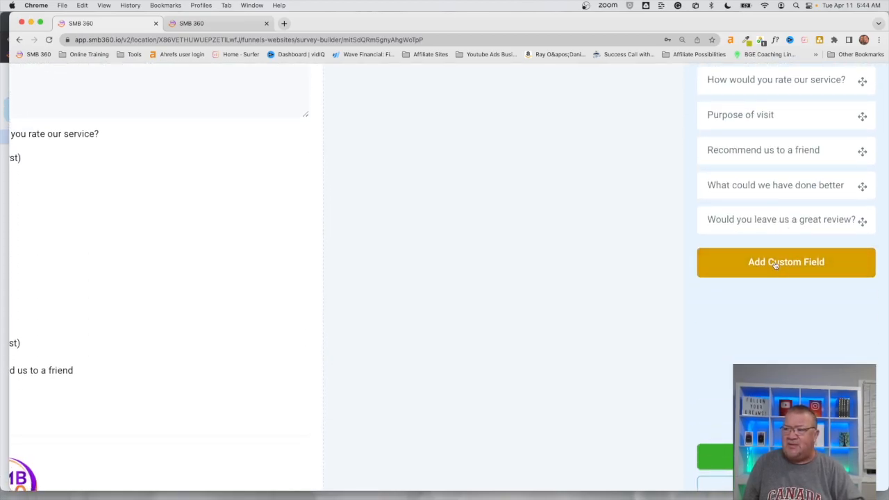
{"action": "left_click", "coordinate": [776, 264]}
{"action": "scroll", "coordinate": [425, 223], "scroll_direction": "down", "scroll_amount": 5}
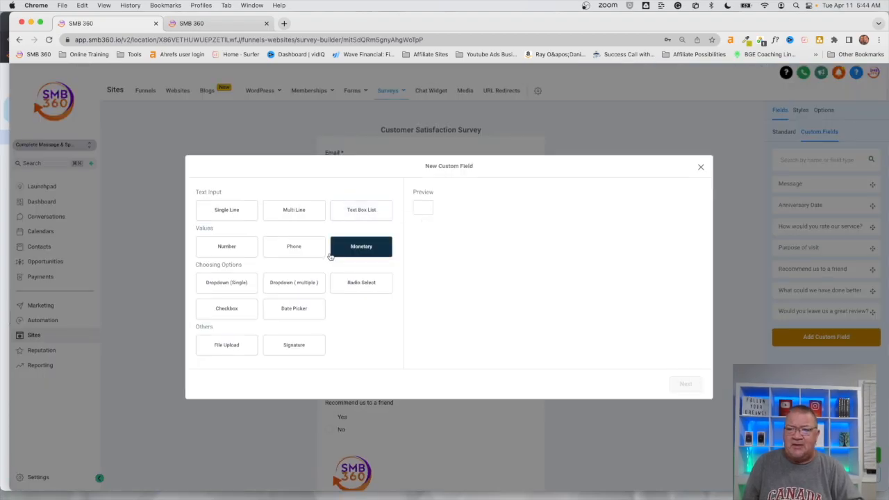
{"action": "scroll", "coordinate": [330, 255], "scroll_direction": "up", "scroll_amount": 5}
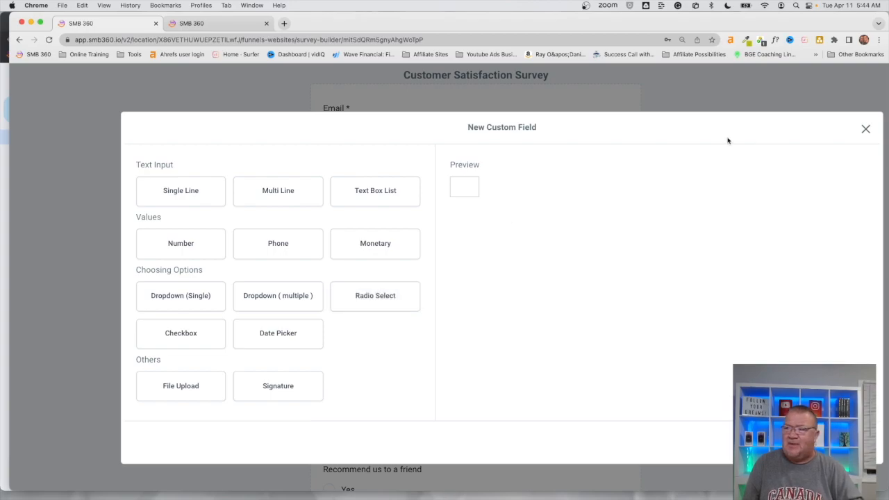
{"action": "left_click", "coordinate": [865, 130]}
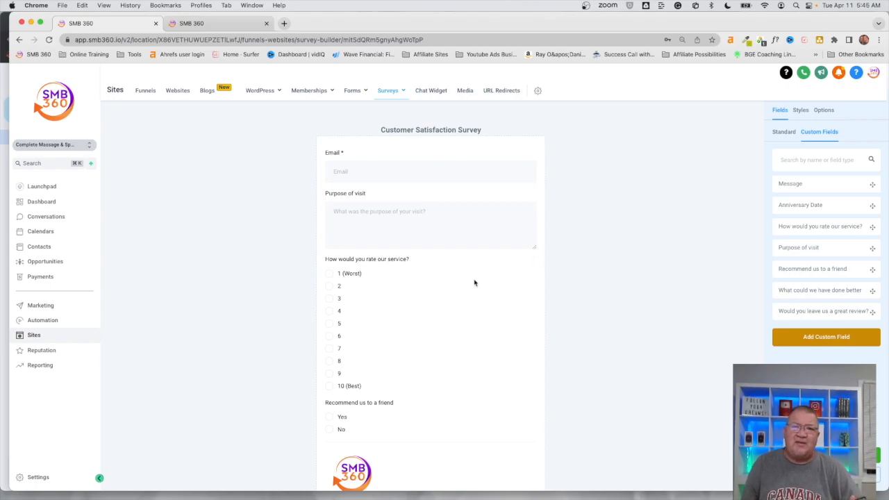
Inspect the settings of the visit purpose, service rating and friend recommendation questions in the survey.
{"action": "scroll", "coordinate": [474, 282], "scroll_direction": "down", "scroll_amount": 1}
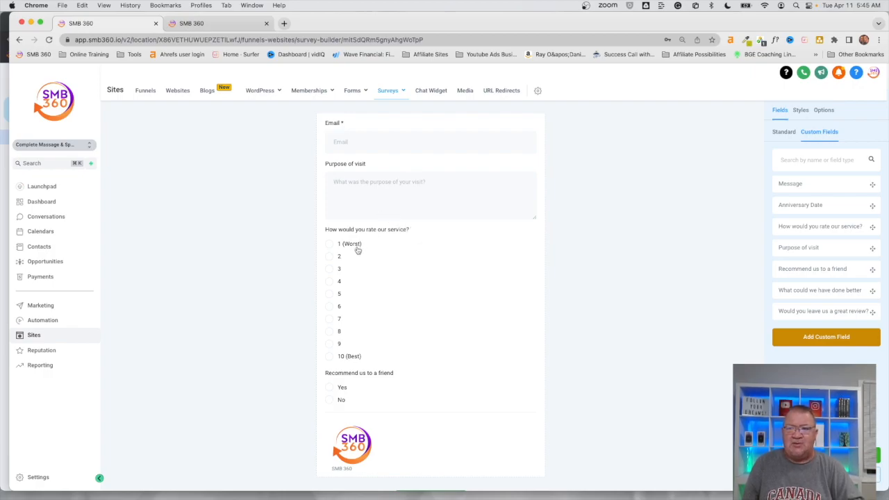
{"action": "left_click", "coordinate": [375, 211]}
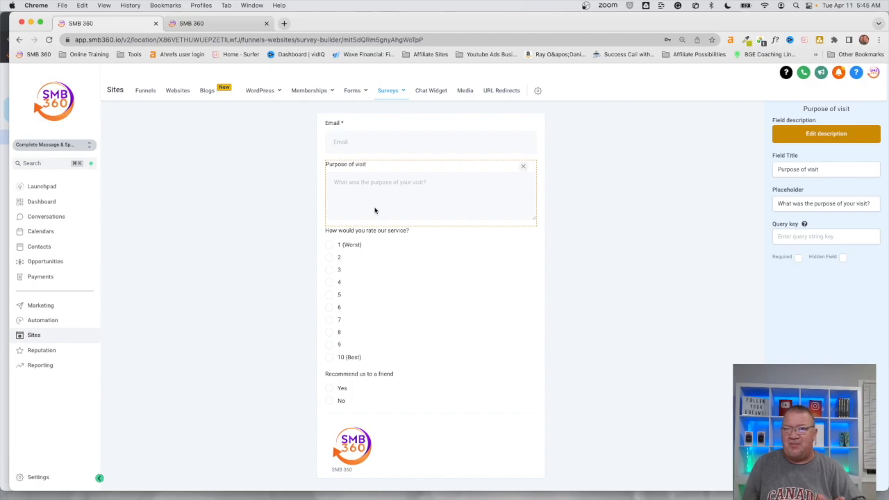
{"action": "left_click", "coordinate": [365, 267]}
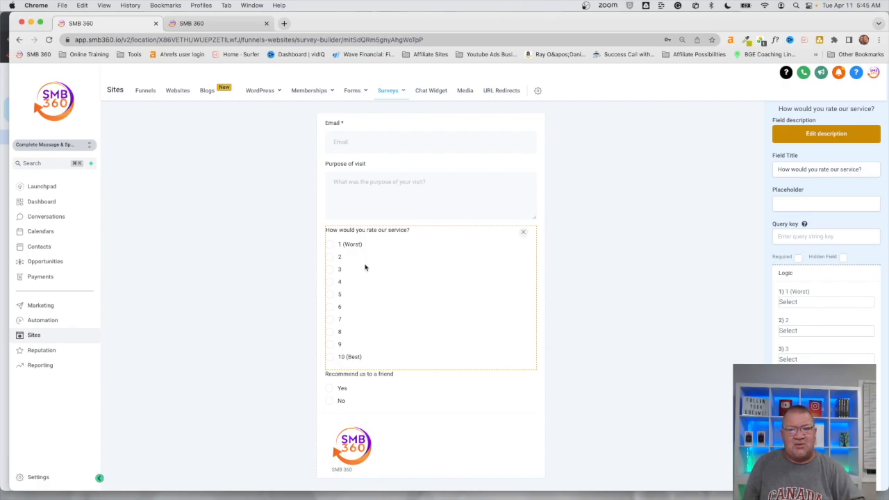
{"action": "left_click", "coordinate": [365, 397]}
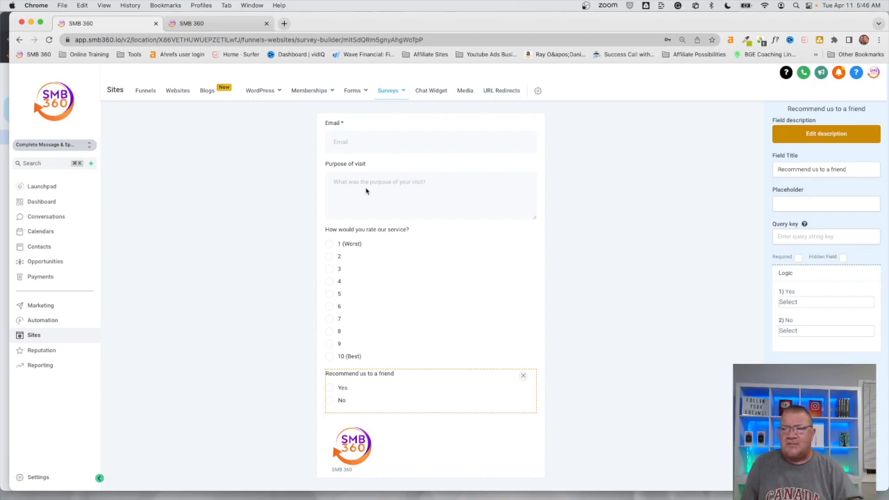
{"action": "scroll", "coordinate": [375, 146], "scroll_direction": "up", "scroll_amount": 1}
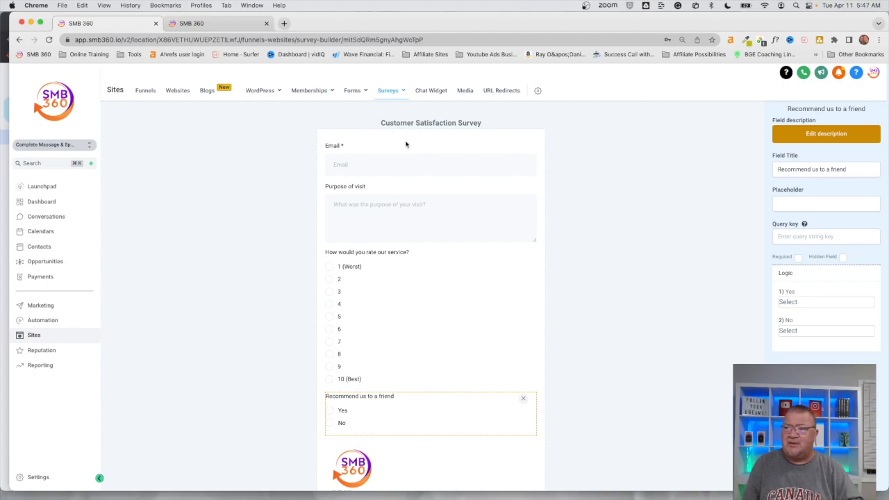
Return to the survey list and open Customer Satisfaction Survey - 2.
{"action": "mouse_move", "coordinate": [386, 96]}
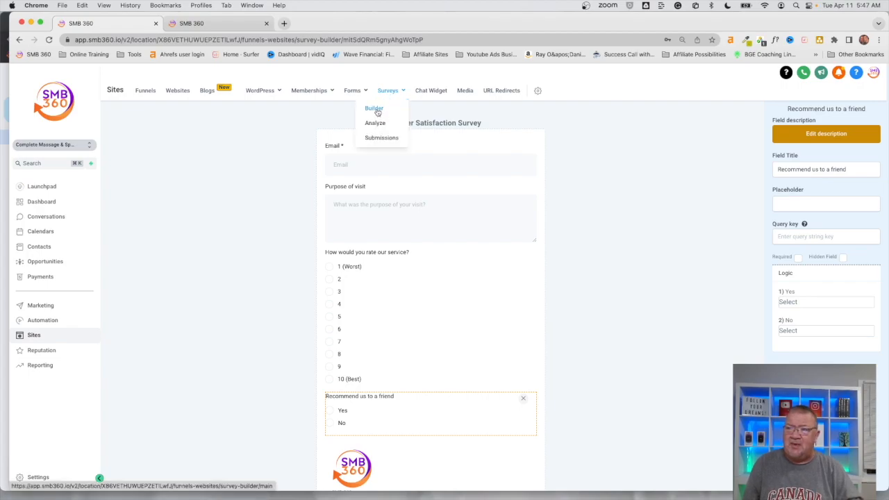
{"action": "left_click", "coordinate": [375, 110]}
{"action": "left_click", "coordinate": [571, 145]}
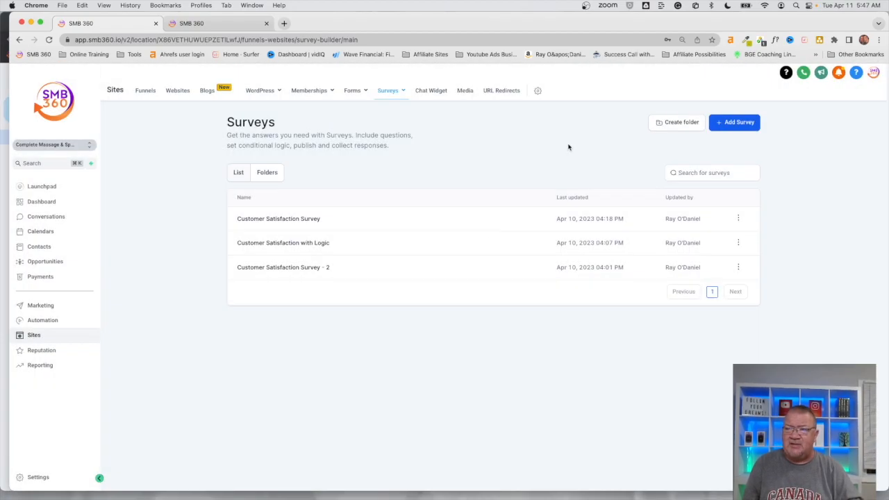
{"action": "left_click", "coordinate": [297, 270]}
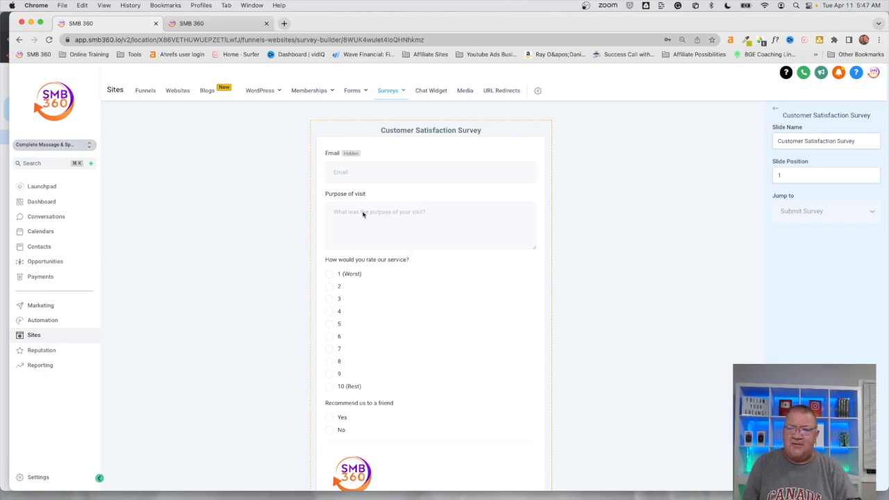
Examine the hidden Email field's settings, including its query key and Hidden Field option.
{"action": "scroll", "coordinate": [362, 214], "scroll_direction": "up", "scroll_amount": 5}
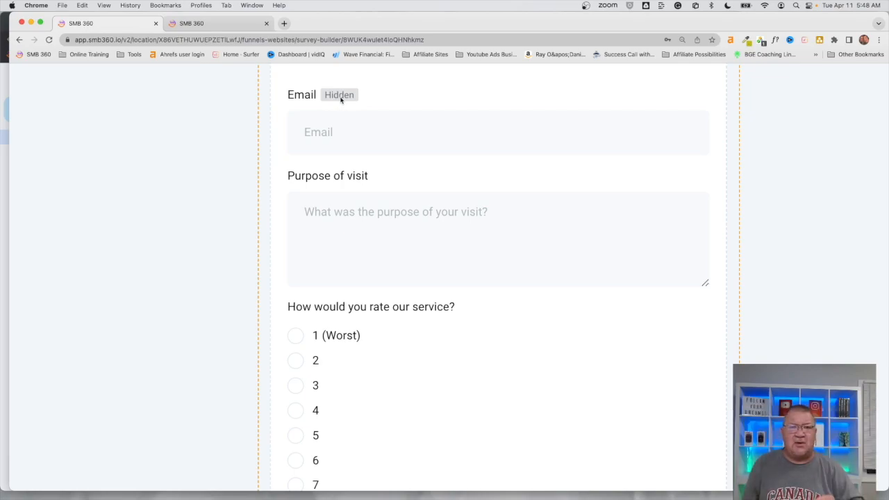
{"action": "left_click", "coordinate": [355, 137]}
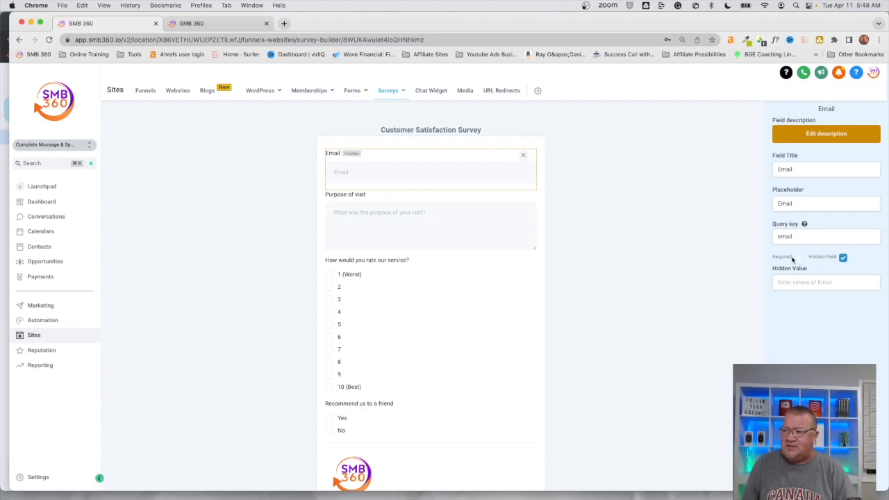
{"action": "scroll", "coordinate": [793, 258], "scroll_direction": "up", "scroll_amount": 5}
{"action": "scroll", "coordinate": [791, 257], "scroll_direction": "right", "scroll_amount": 2}
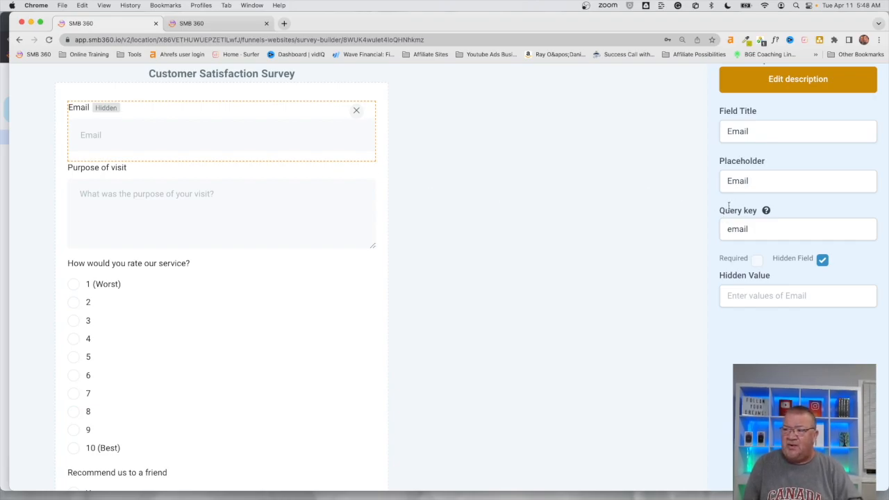
{"action": "left_click_drag", "start_coordinate": [756, 232], "coordinate": [709, 235]}
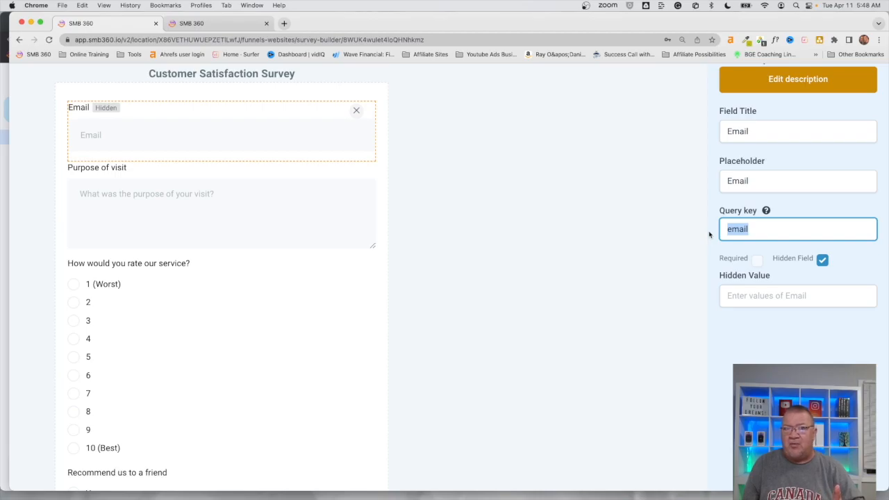
{"action": "left_click", "coordinate": [761, 229]}
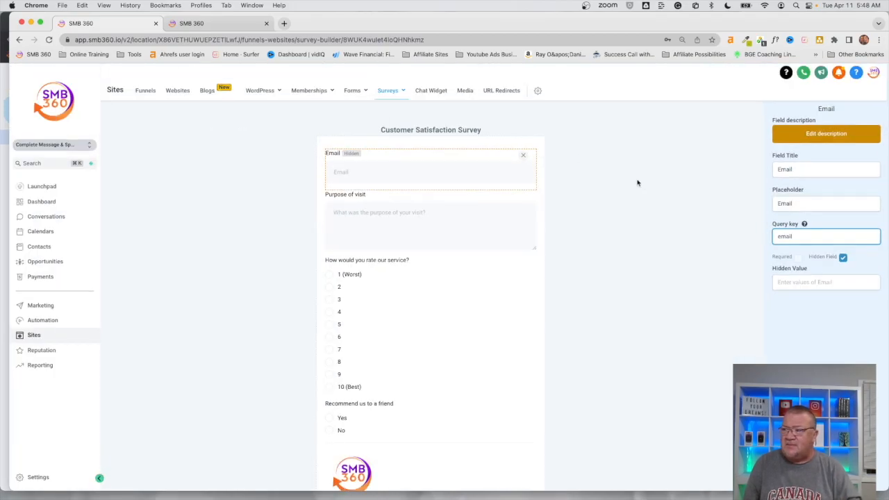
Preview the live survey through its integration link, and close the preview and the Integrate Survey dialog.
{"action": "left_click", "coordinate": [717, 202]}
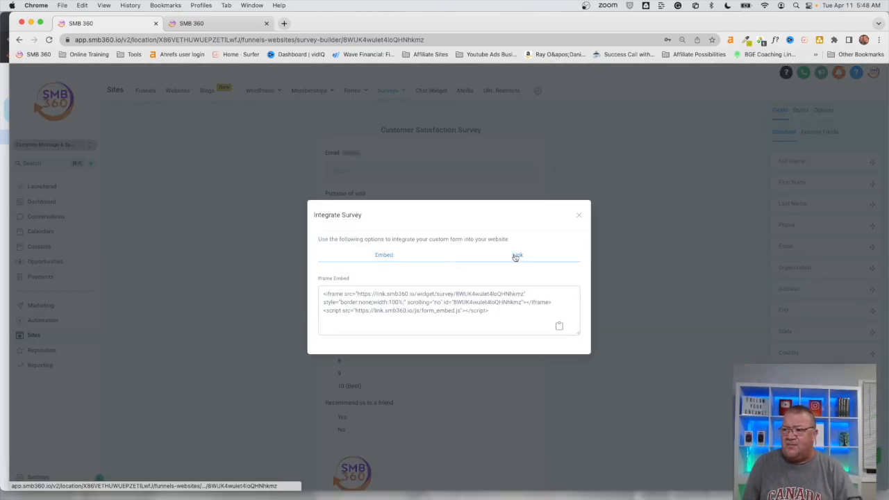
{"action": "left_click", "coordinate": [517, 256]}
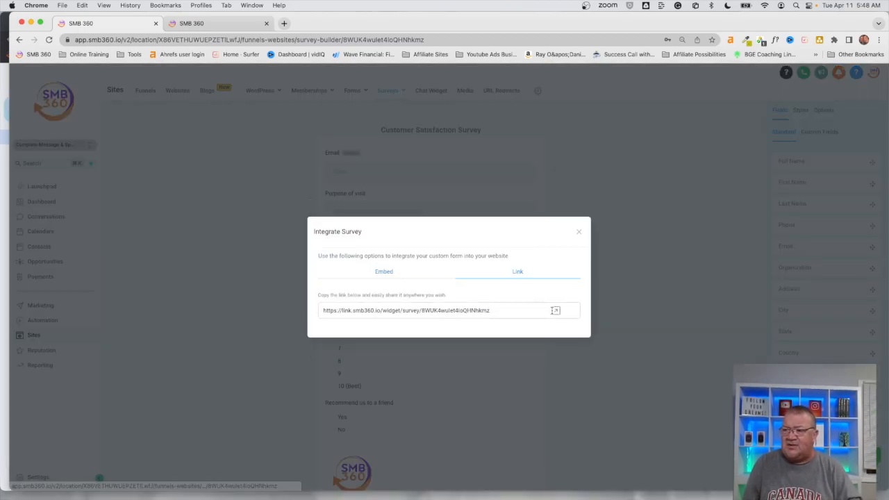
{"action": "left_click", "coordinate": [557, 313]}
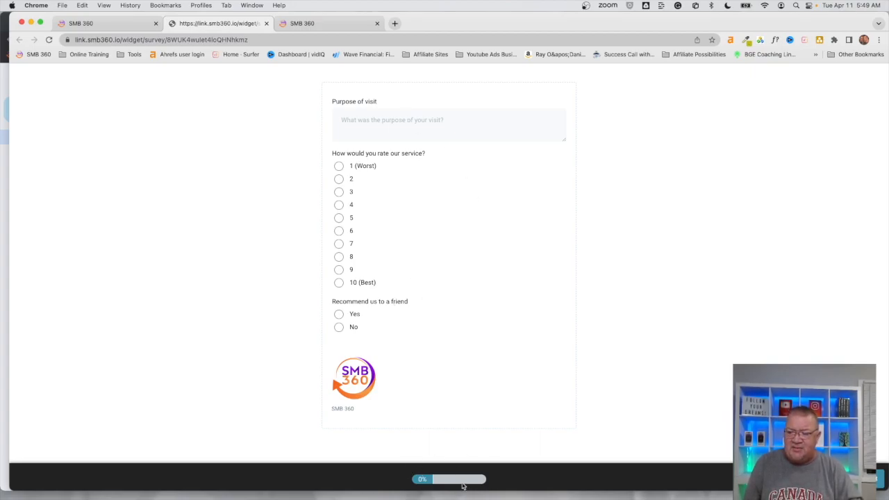
{"action": "mouse_move", "coordinate": [880, 484]}
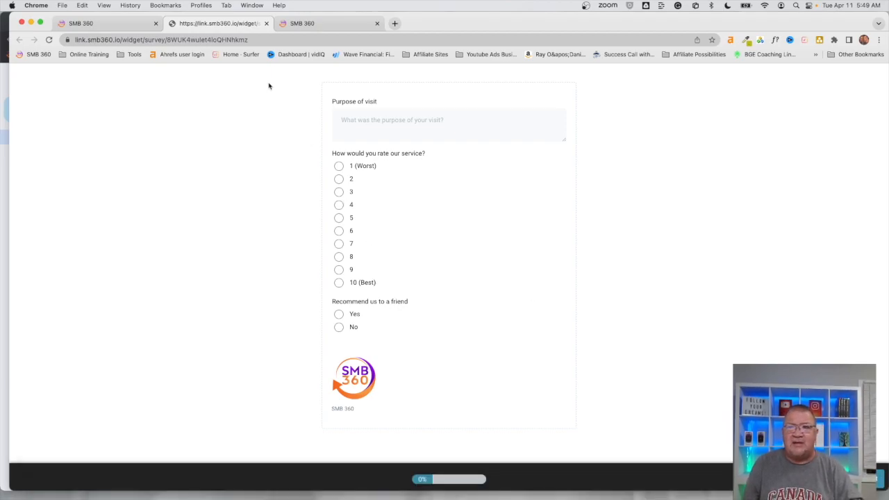
{"action": "left_click", "coordinate": [266, 24]}
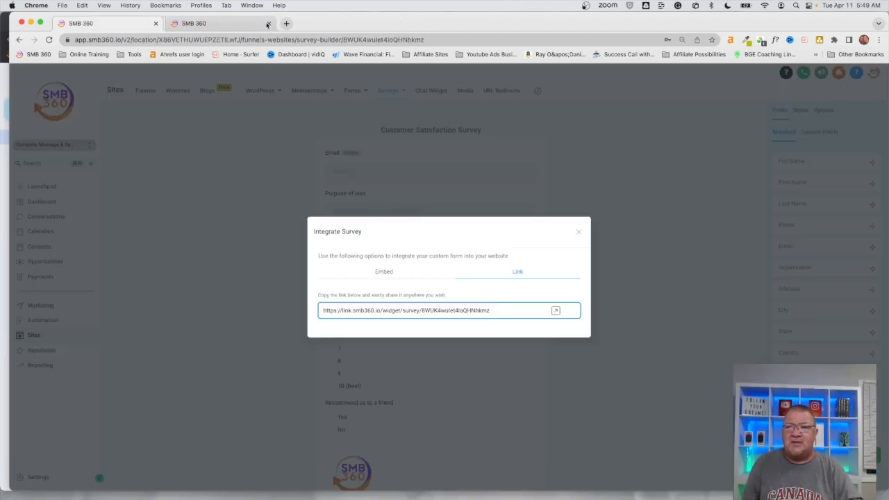
{"action": "left_click", "coordinate": [578, 232]}
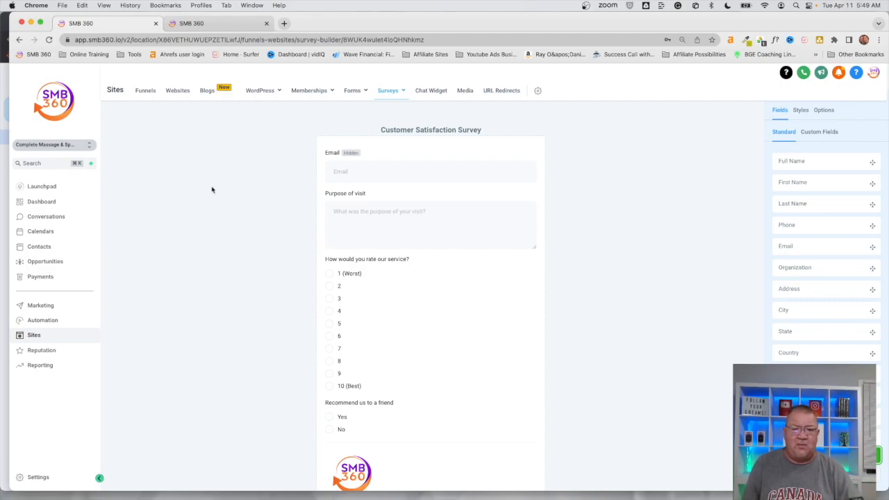
Open the Customer Satisfaction Survey workflow in Automation, check its Allow Multiple setting, and return to its actions.
{"action": "left_click", "coordinate": [58, 321]}
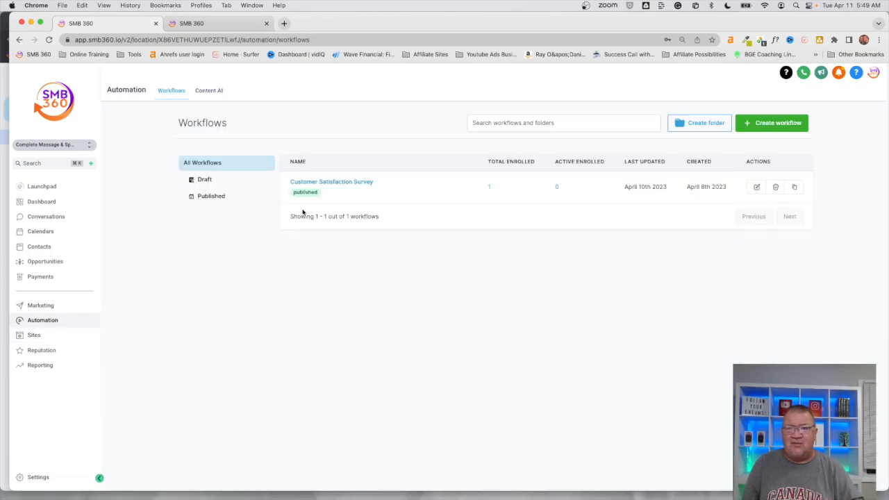
{"action": "left_click", "coordinate": [328, 183]}
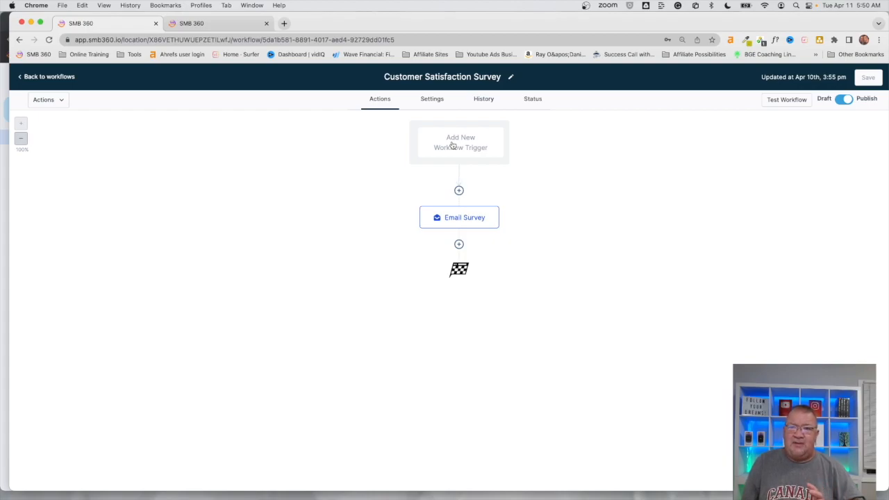
{"action": "left_click", "coordinate": [431, 99]}
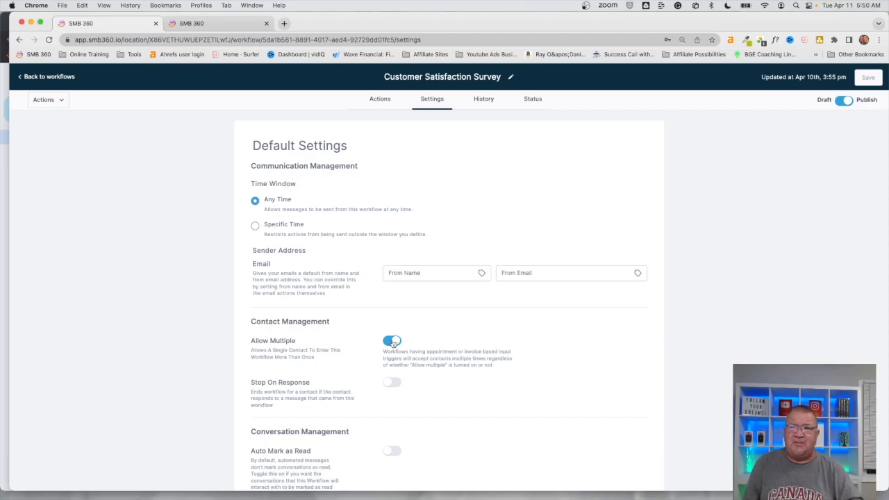
{"action": "left_click", "coordinate": [376, 101]}
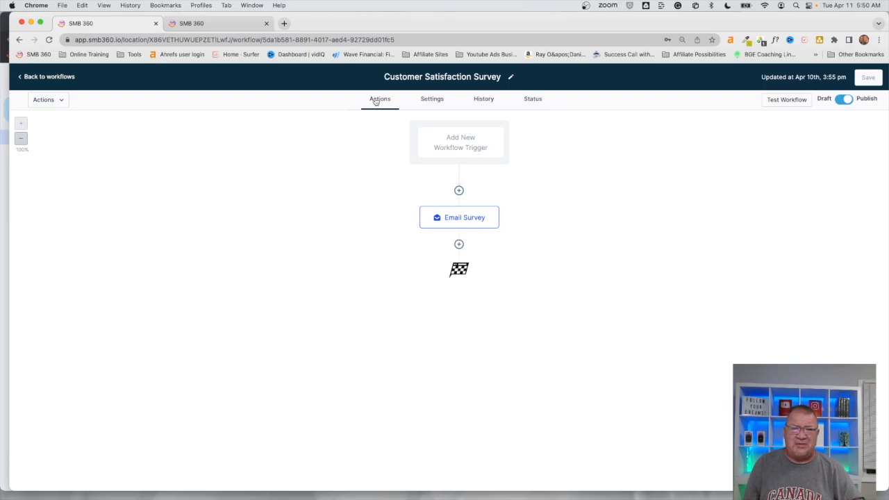
Review the Email Survey action's name, sender name and sender email in the workflow.
{"action": "left_click", "coordinate": [454, 219]}
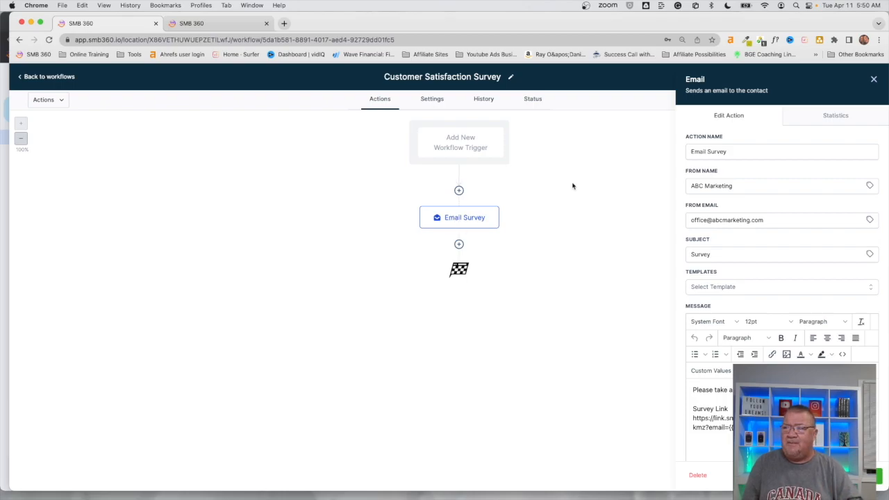
{"action": "left_click", "coordinate": [873, 80]}
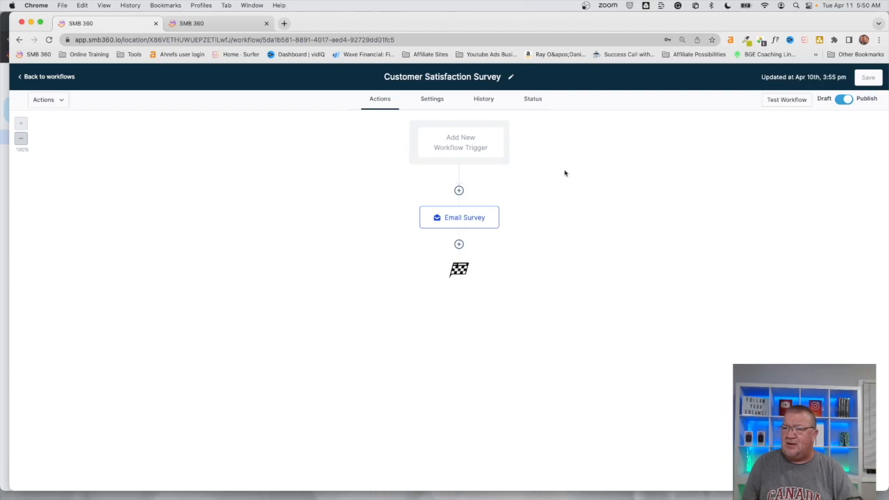
{"action": "left_click", "coordinate": [459, 190]}
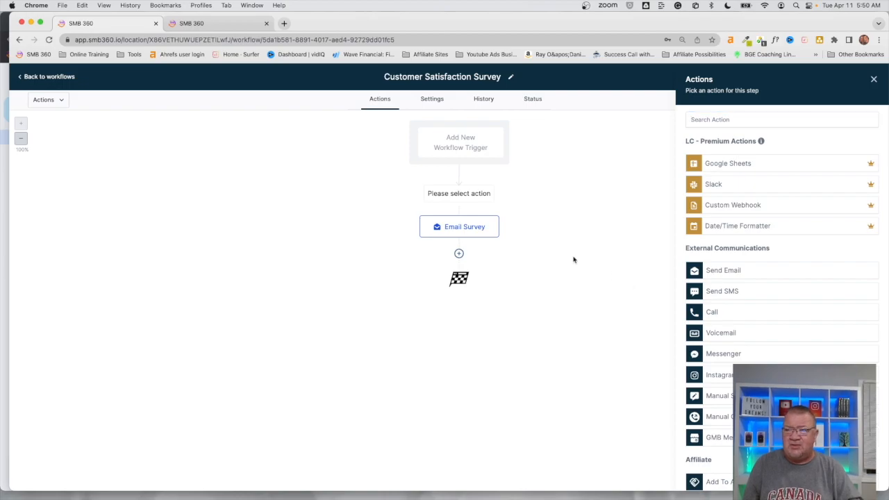
{"action": "left_click", "coordinate": [461, 232]}
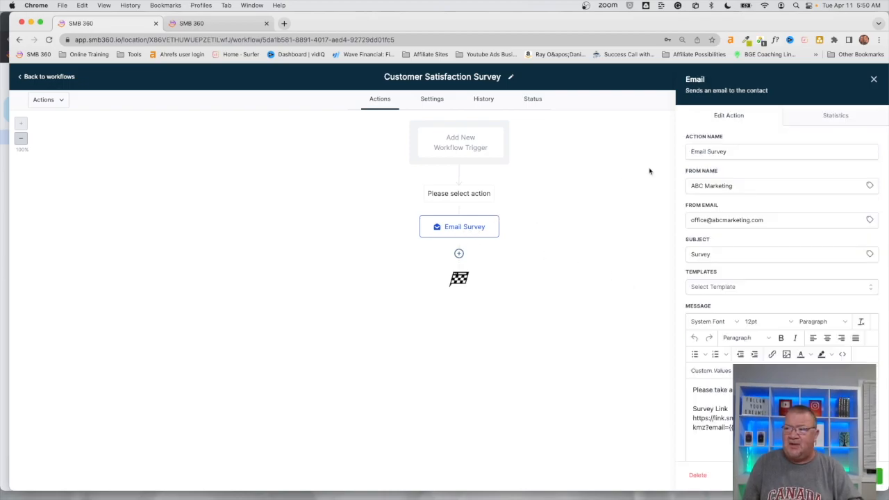
{"action": "left_click_drag", "start_coordinate": [690, 152], "coordinate": [736, 151]}
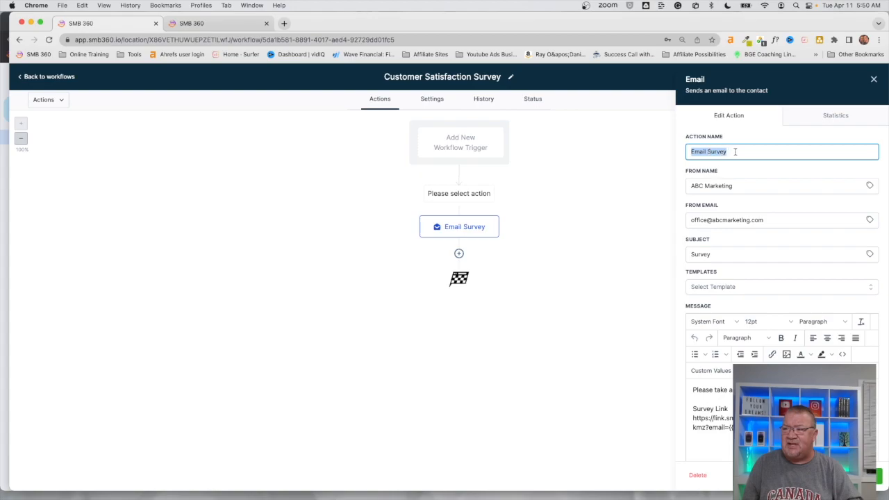
{"action": "left_click_drag", "start_coordinate": [737, 185], "coordinate": [668, 180]}
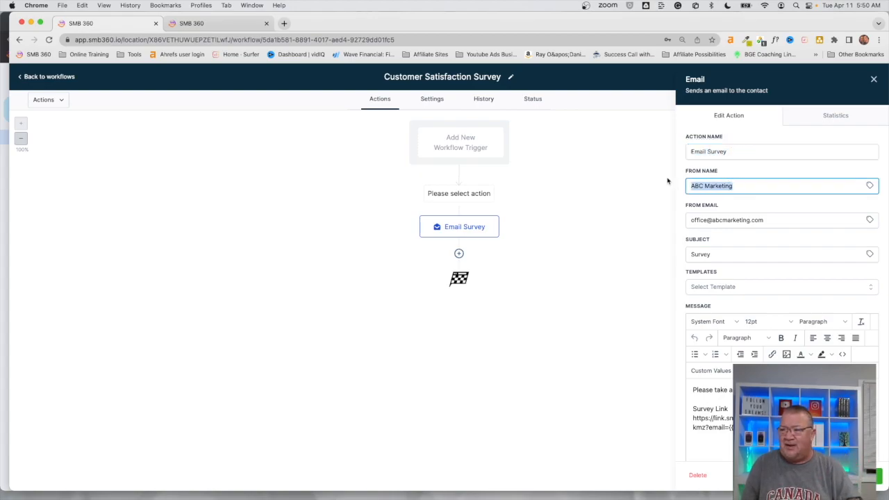
{"action": "left_click", "coordinate": [690, 219]}
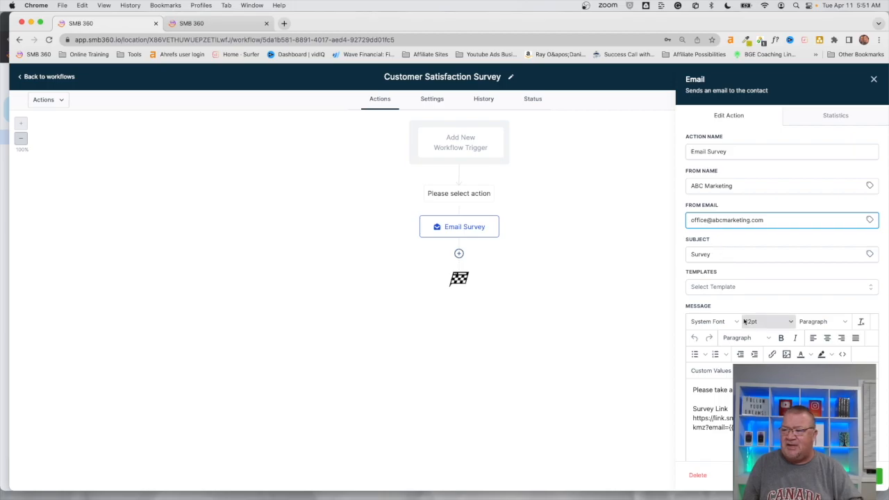
Examine the survey link in the email message and the ?email={{contact.email}} string appended to it.
{"action": "scroll", "coordinate": [744, 320], "scroll_direction": "down", "scroll_amount": 3}
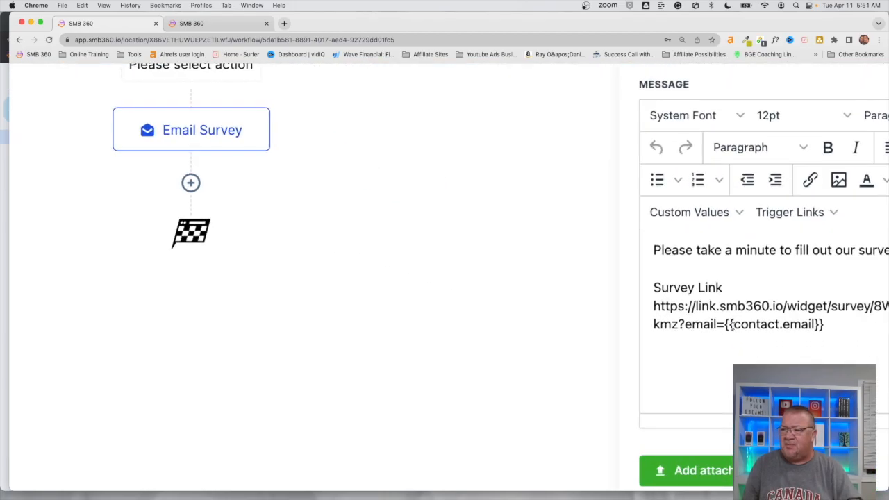
{"action": "scroll", "coordinate": [735, 326], "scroll_direction": "right", "scroll_amount": 4}
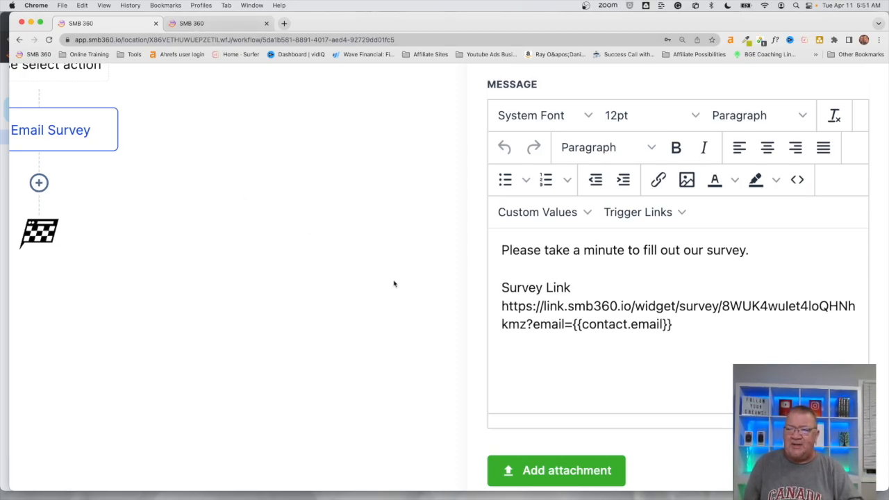
{"action": "left_click_drag", "start_coordinate": [528, 324], "coordinate": [501, 309]}
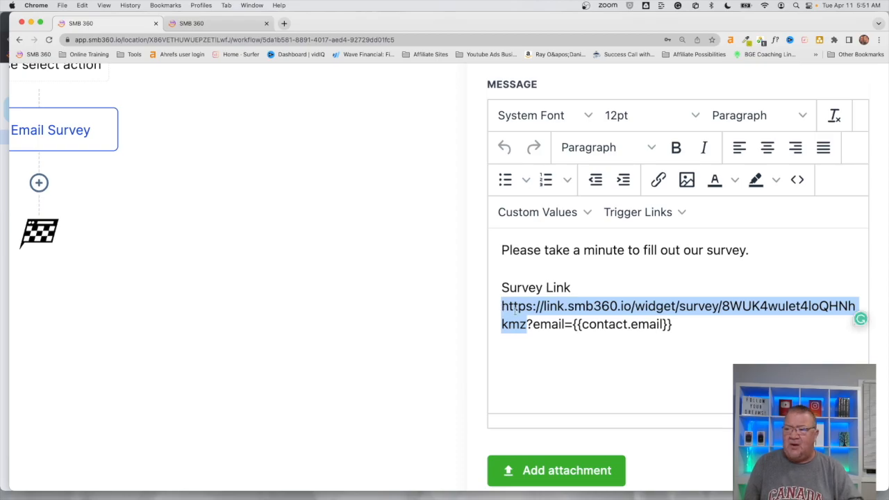
{"action": "left_click", "coordinate": [529, 324]}
{"action": "left_click_drag", "start_coordinate": [528, 324], "coordinate": [670, 336]}
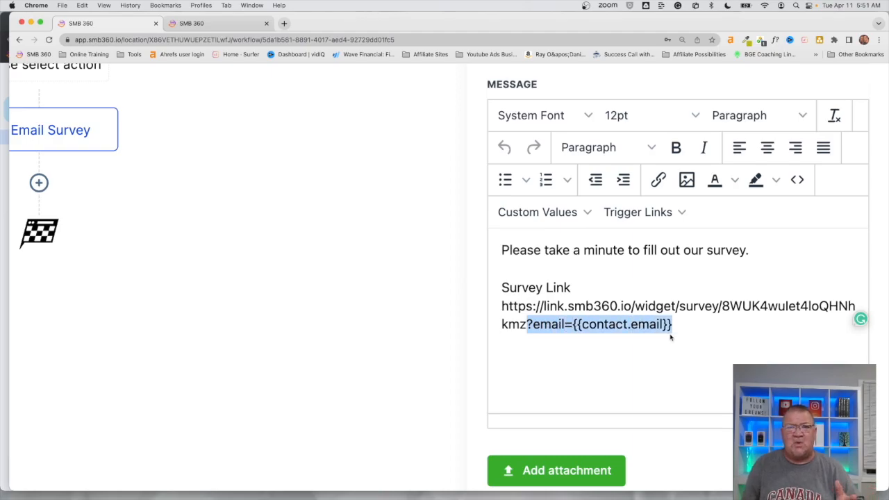
Inspect the email query key and the {{contact.email}} custom value separately within the survey link.
{"action": "left_click", "coordinate": [552, 323]}
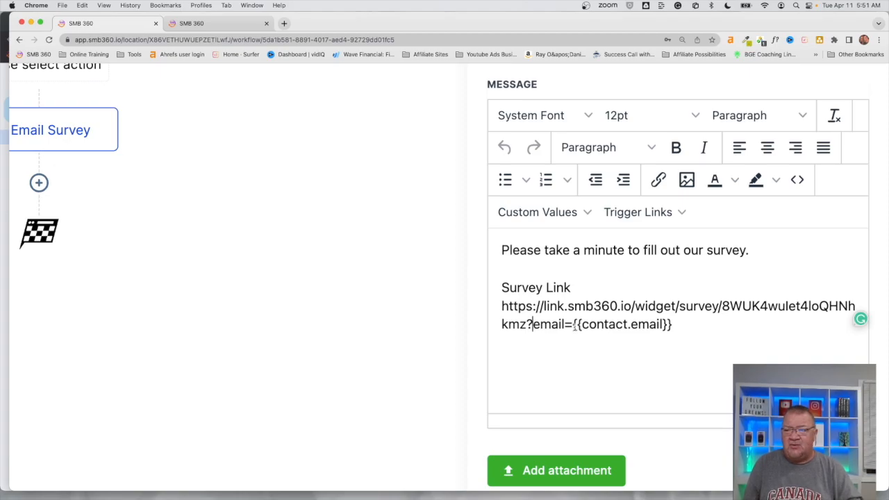
{"action": "left_click_drag", "start_coordinate": [533, 324], "coordinate": [564, 324]}
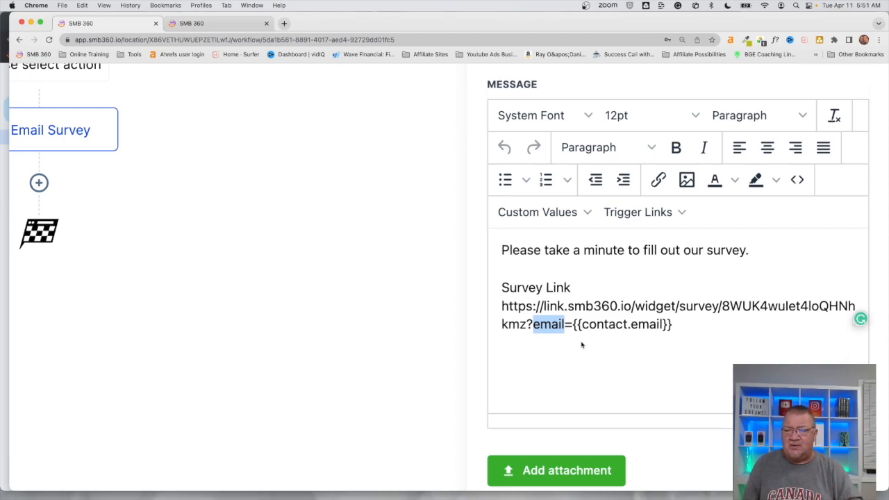
{"action": "left_click_drag", "start_coordinate": [573, 324], "coordinate": [677, 324]}
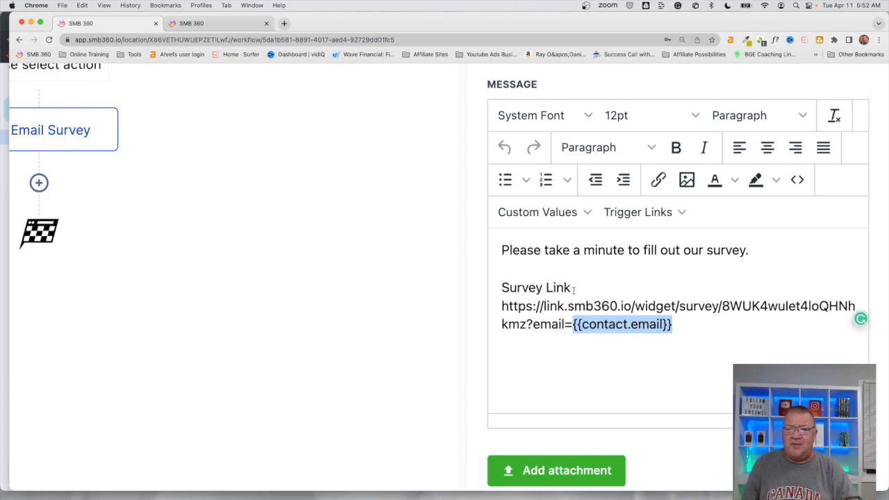
{"action": "key", "text": "super+minus"}
{"action": "key", "text": "super+minus"}
{"action": "key", "text": "super+minus"}
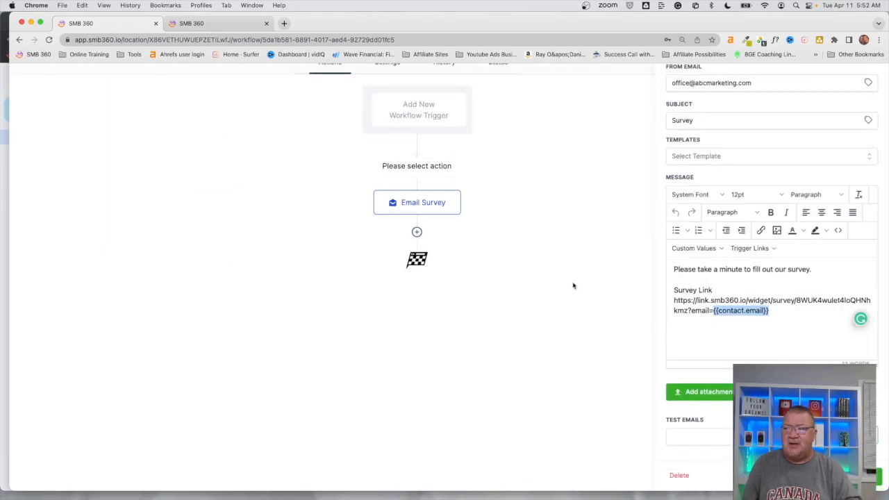
{"action": "scroll", "coordinate": [627, 185], "scroll_direction": "up", "scroll_amount": 1}
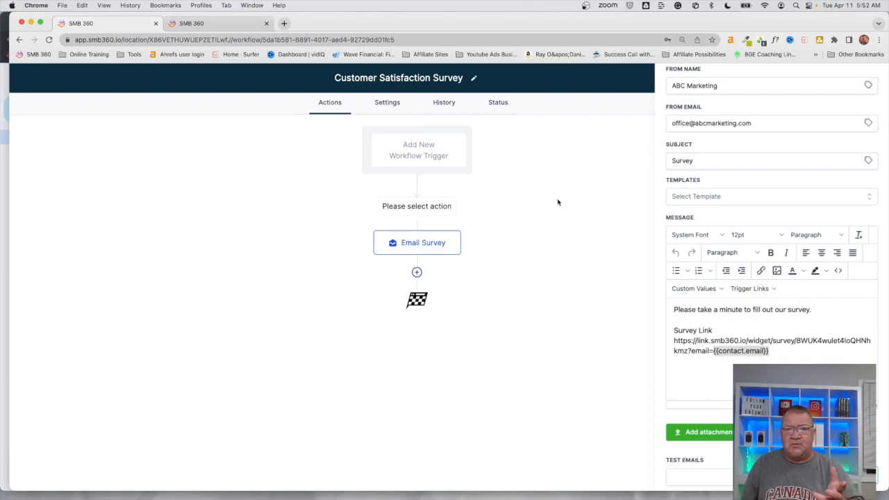
{"action": "left_click", "coordinate": [708, 341]}
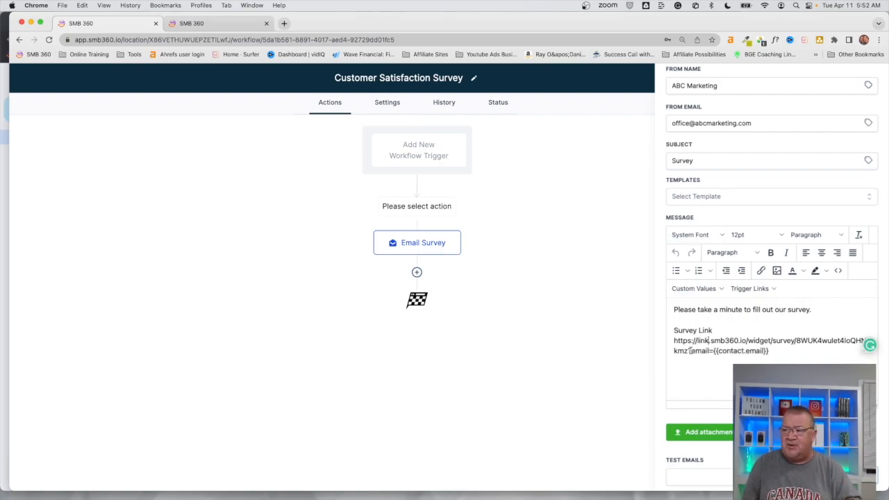
{"action": "left_click_drag", "start_coordinate": [691, 350], "coordinate": [709, 351]}
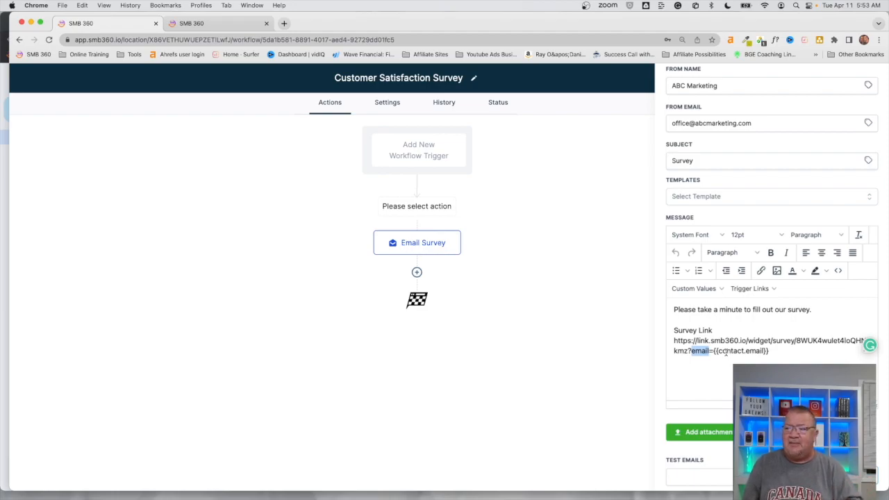
Switch to the Gmail window, review the received Survey email, and open its personalized survey link to view the form.
{"action": "key", "text": "ctrl+Up"}
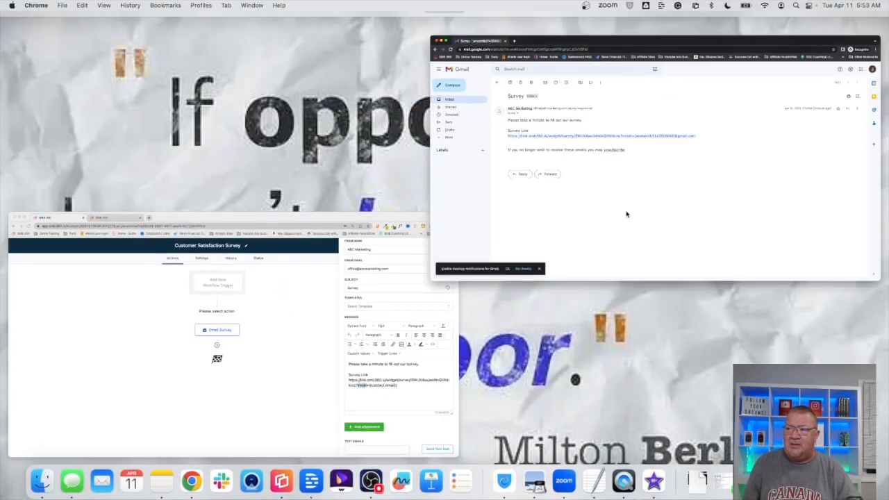
{"action": "left_click", "coordinate": [627, 212]}
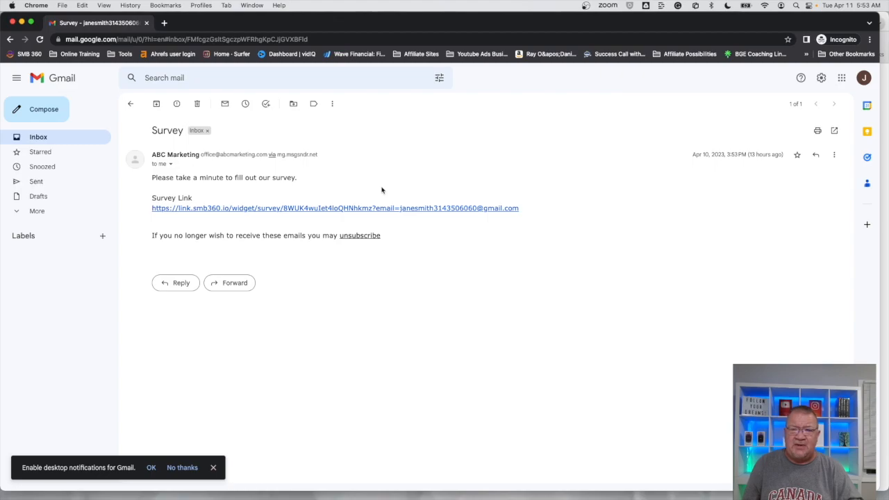
{"action": "left_click_drag", "start_coordinate": [150, 129], "coordinate": [184, 132]}
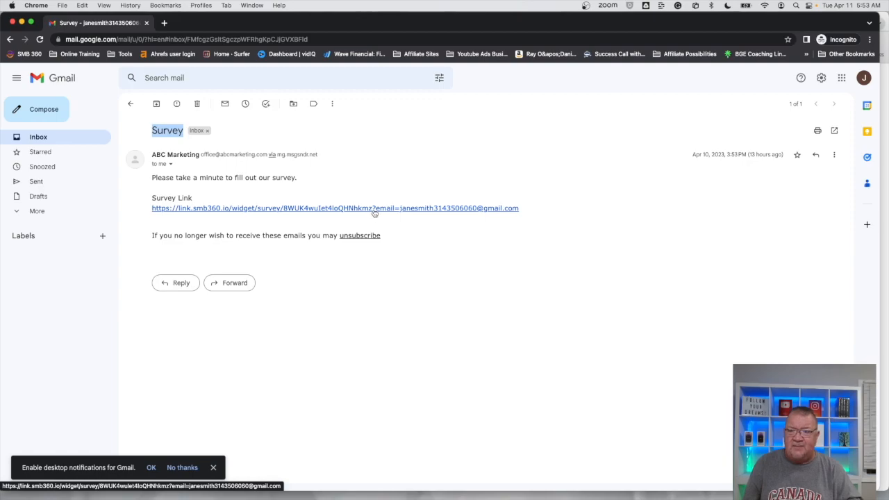
{"action": "scroll", "coordinate": [372, 223], "scroll_direction": "up", "scroll_amount": 2}
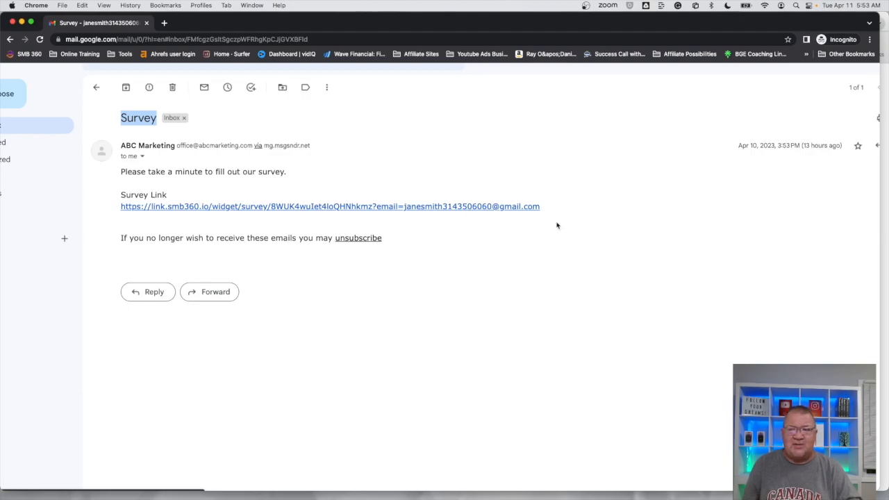
{"action": "left_click", "coordinate": [316, 207]}
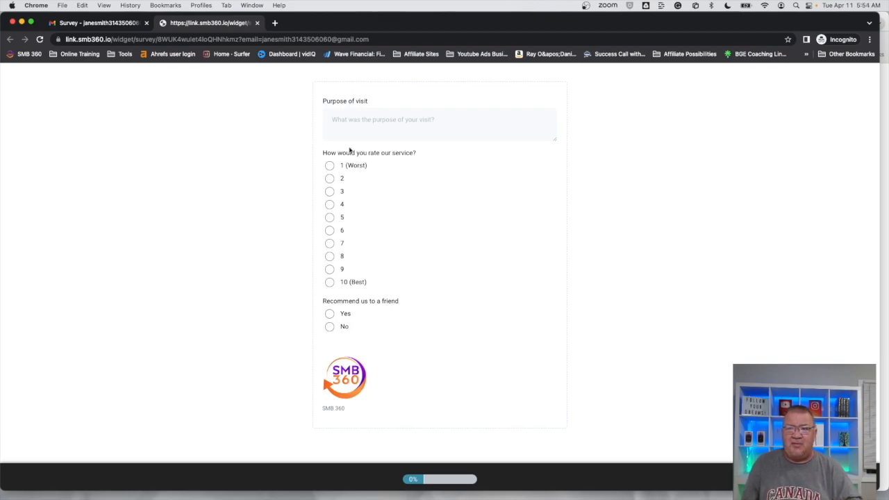
{"action": "left_click", "coordinate": [347, 122]}
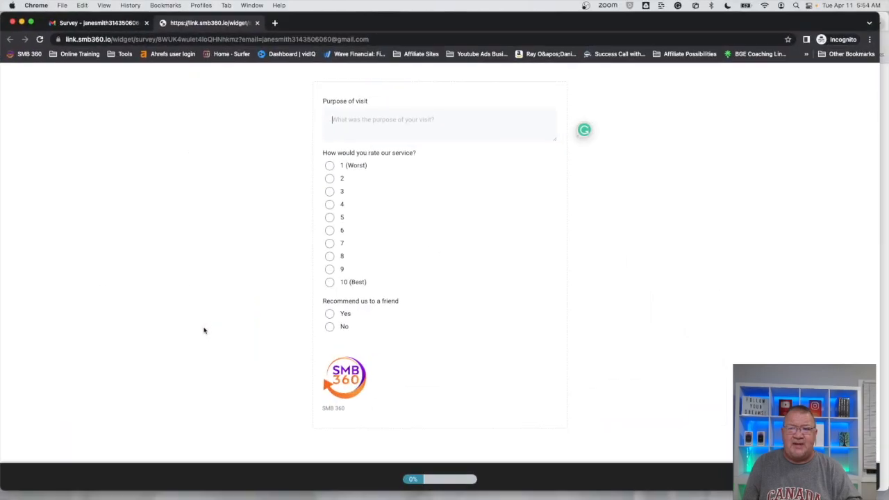
Switch back to SMB 360, leave the workflow editor, and open the Contacts list.
{"action": "key", "text": "ctrl+Up"}
{"action": "left_click", "coordinate": [214, 209]}
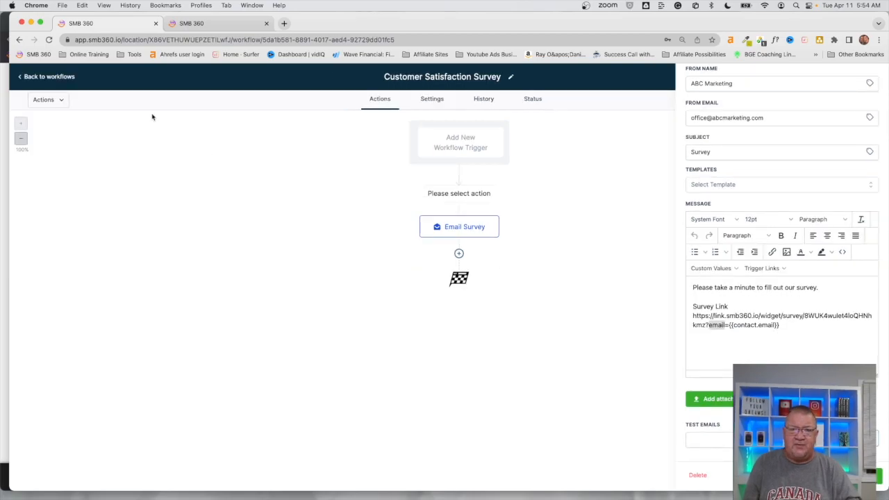
{"action": "left_click", "coordinate": [40, 77]}
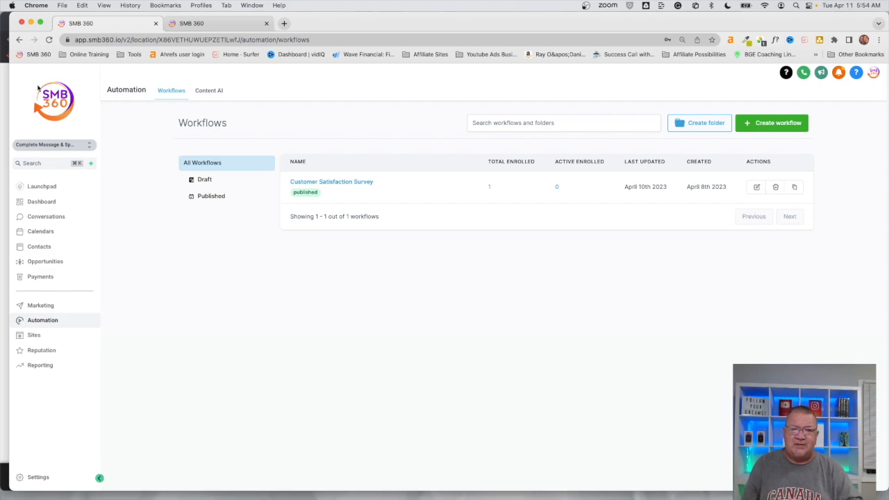
{"action": "left_click", "coordinate": [38, 247]}
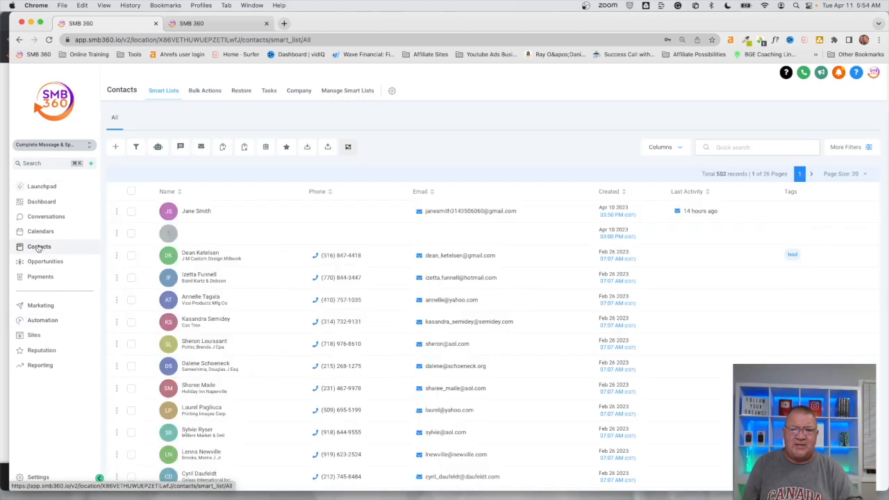
Prepare adding the newest contact to the Customer Satisfaction Survey workflow with the action description "survey", and close the dialog without submitting.
{"action": "left_click", "coordinate": [131, 212]}
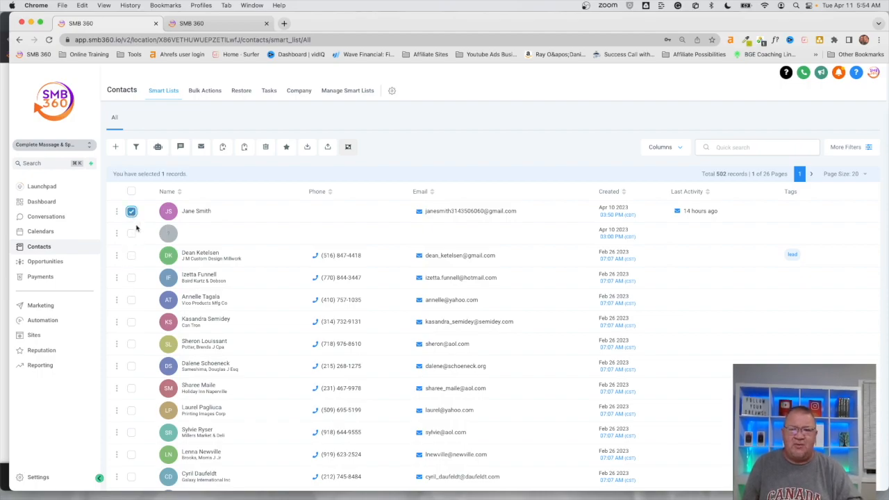
{"action": "left_click", "coordinate": [157, 148]}
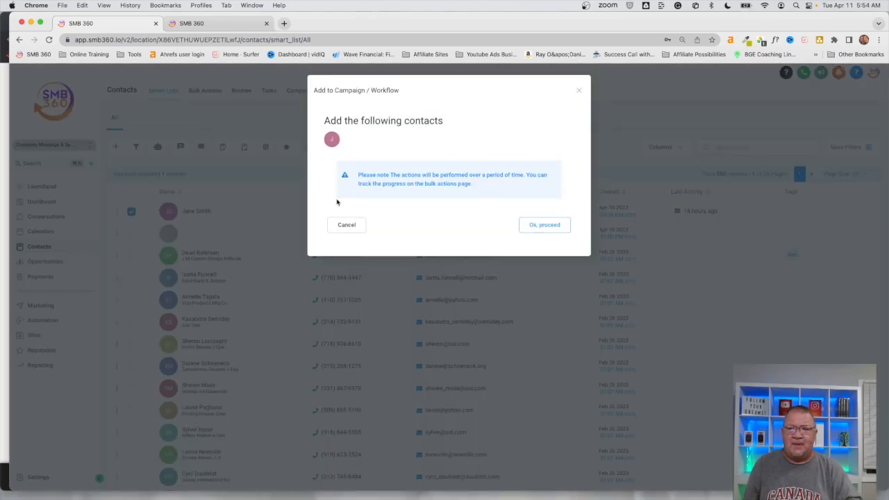
{"action": "left_click", "coordinate": [531, 226]}
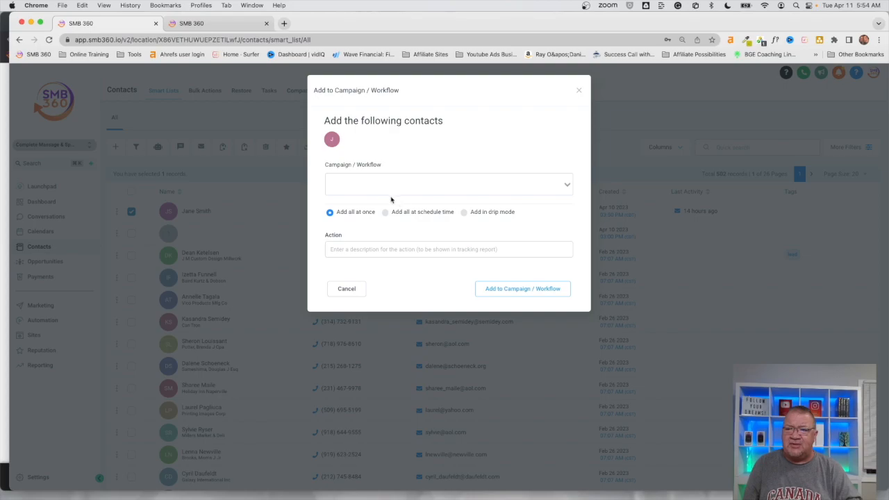
{"action": "left_click", "coordinate": [373, 185]}
{"action": "left_click", "coordinate": [351, 220]}
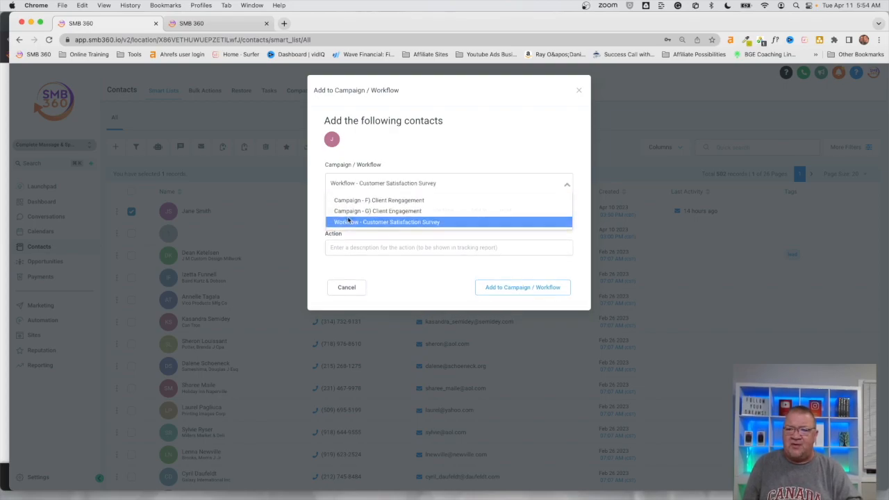
{"action": "left_click", "coordinate": [387, 244]}
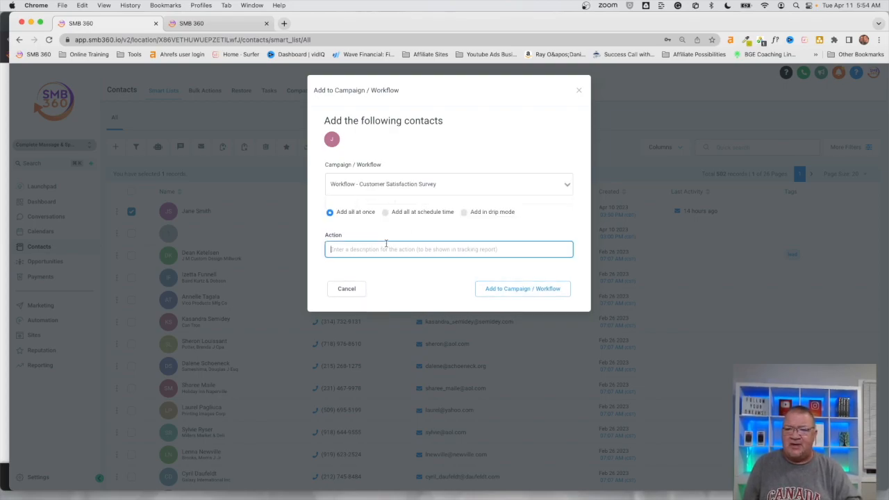
{"action": "type", "text": "survey"}
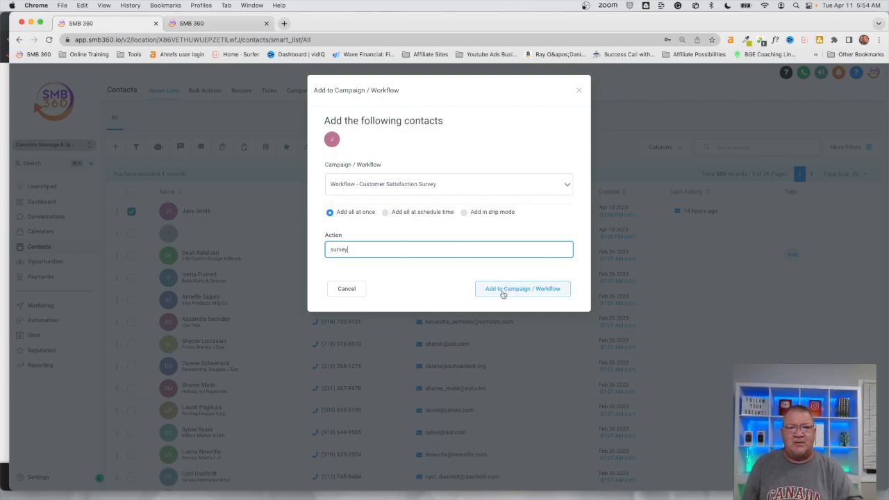
{"action": "left_click", "coordinate": [580, 91]}
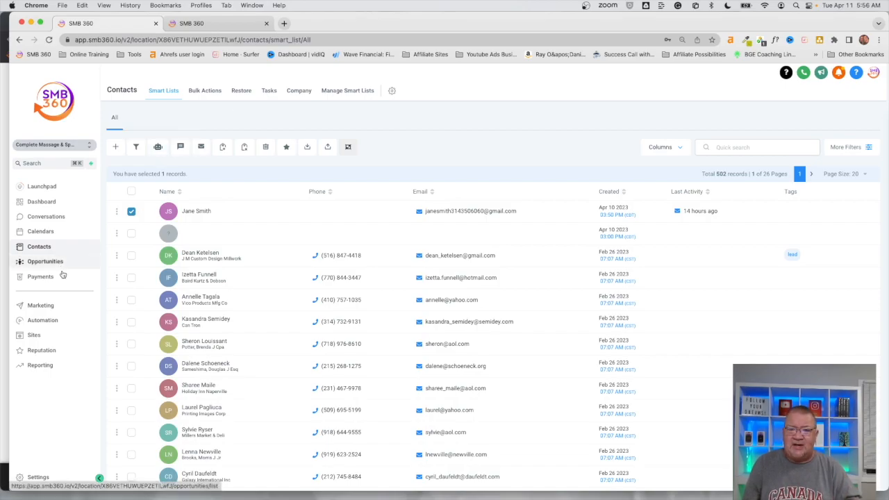
Open the Customer Satisfaction with Logic survey in the survey builder and look through its slides.
{"action": "left_click", "coordinate": [33, 335]}
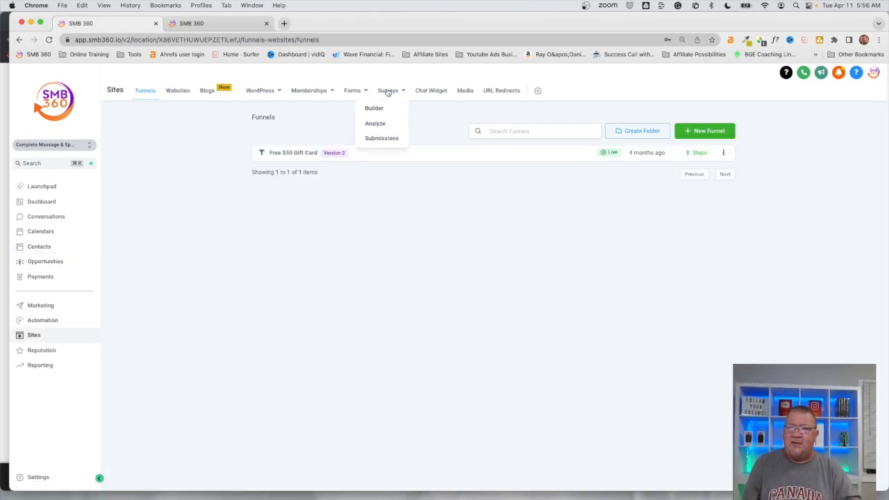
{"action": "left_click", "coordinate": [373, 109]}
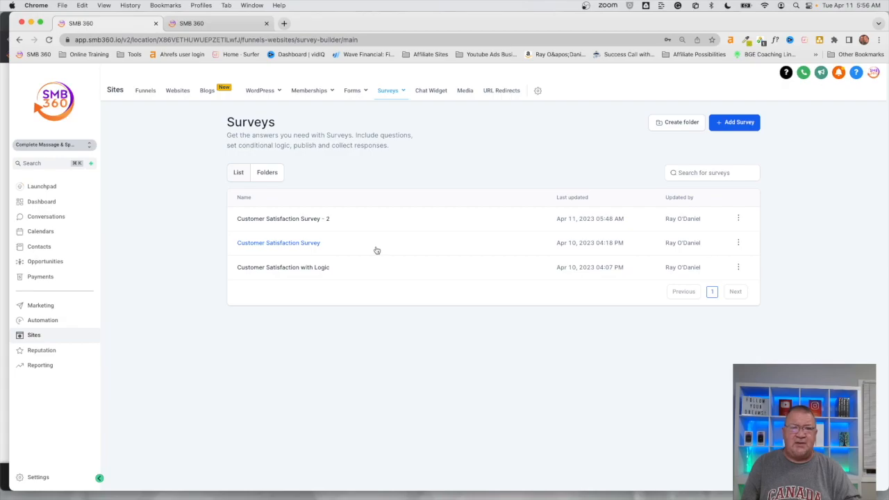
{"action": "left_click", "coordinate": [276, 268]}
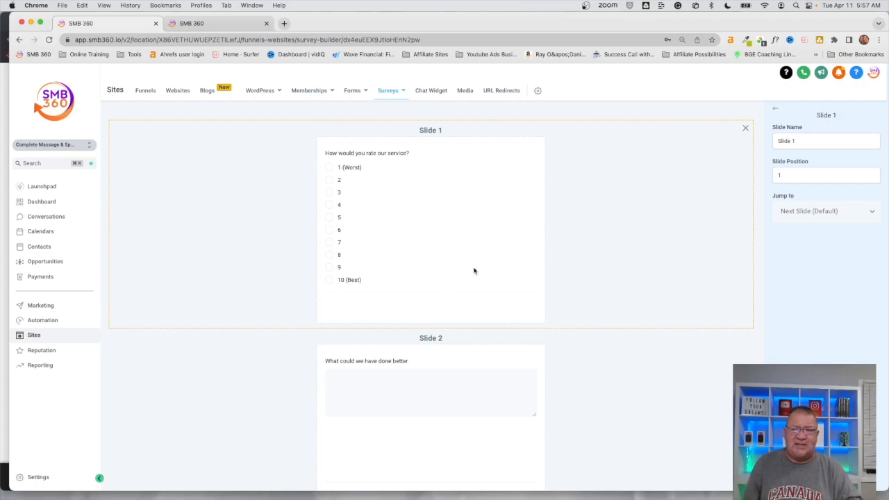
{"action": "scroll", "coordinate": [389, 197], "scroll_direction": "down", "scroll_amount": 3}
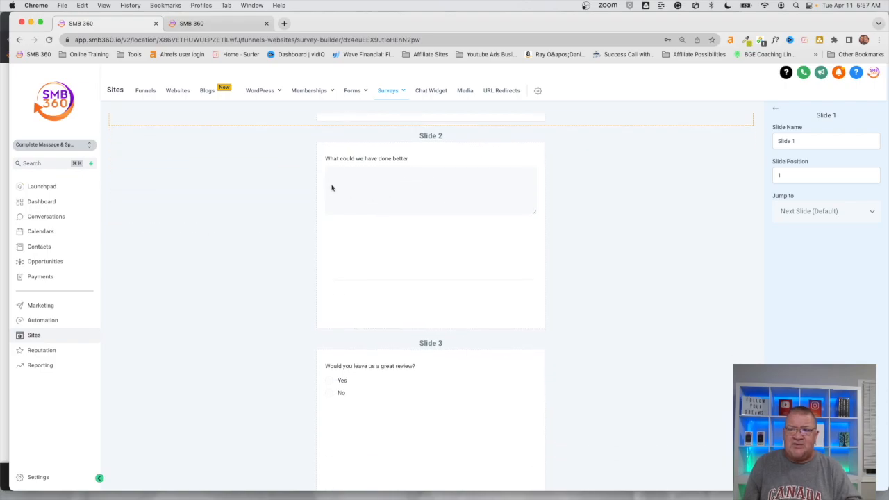
{"action": "scroll", "coordinate": [408, 271], "scroll_direction": "down", "scroll_amount": 2}
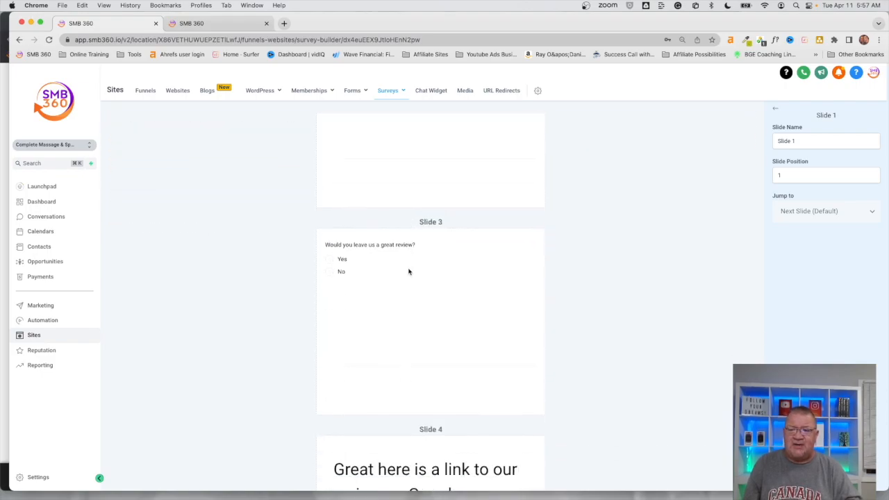
{"action": "scroll", "coordinate": [408, 271], "scroll_direction": "down", "scroll_amount": 1}
{"action": "scroll", "coordinate": [415, 275], "scroll_direction": "down", "scroll_amount": 5}
{"action": "scroll", "coordinate": [415, 275], "scroll_direction": "up", "scroll_amount": 10}
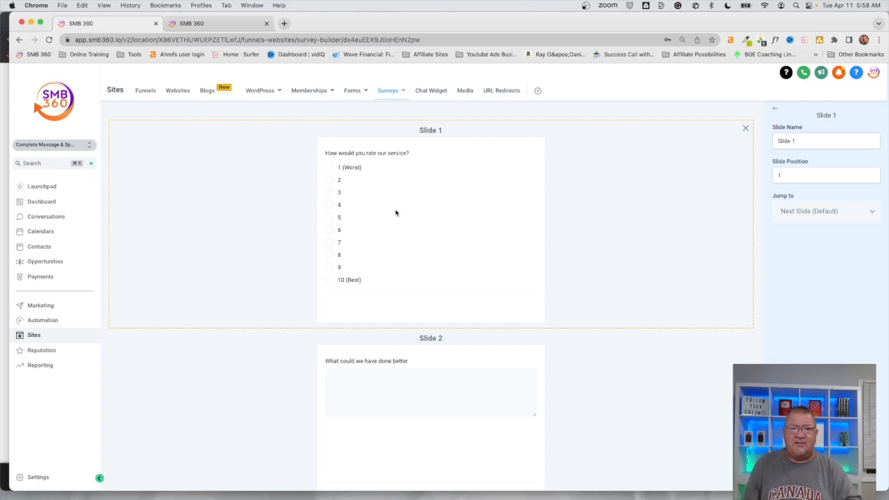
Select the "How would you rate our service?" question and examine the slide assigned to each rating in its logic.
{"action": "left_click", "coordinate": [352, 211]}
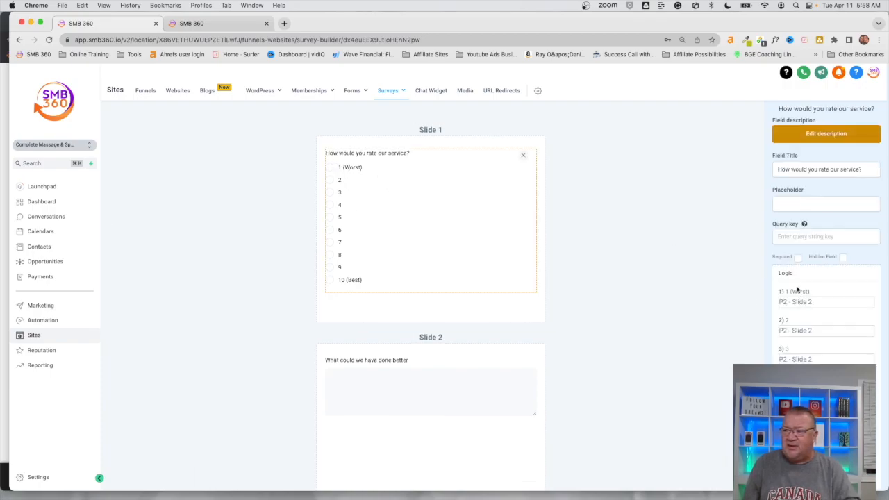
{"action": "scroll", "coordinate": [726, 286], "scroll_direction": "up", "scroll_amount": 5, "text": "ctrl"}
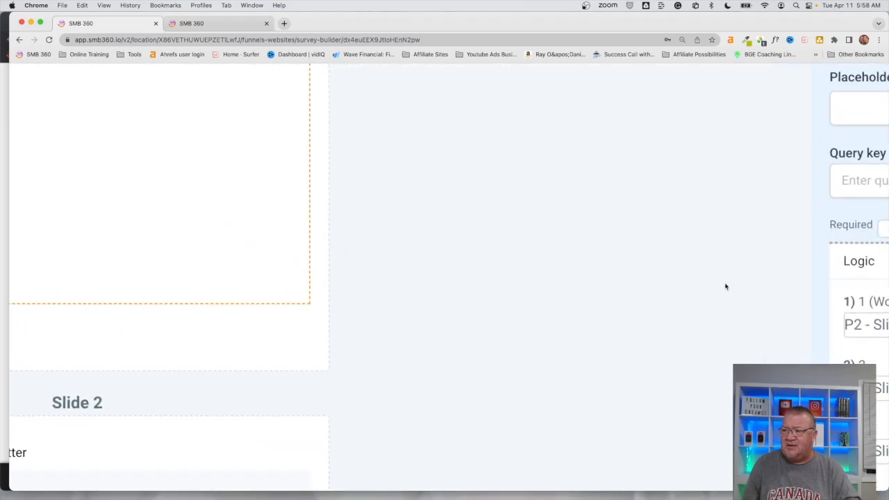
{"action": "scroll", "coordinate": [726, 286], "scroll_direction": "down", "scroll_amount": 3}
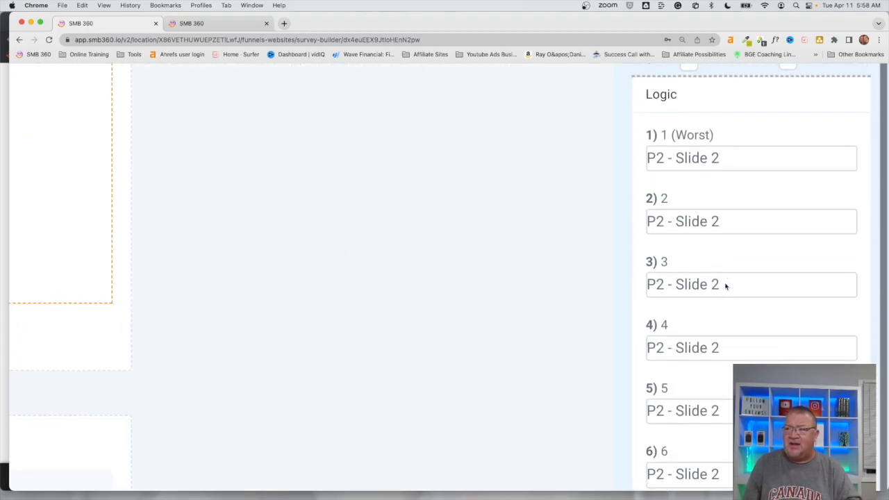
{"action": "scroll", "coordinate": [725, 286], "scroll_direction": "down", "scroll_amount": 1}
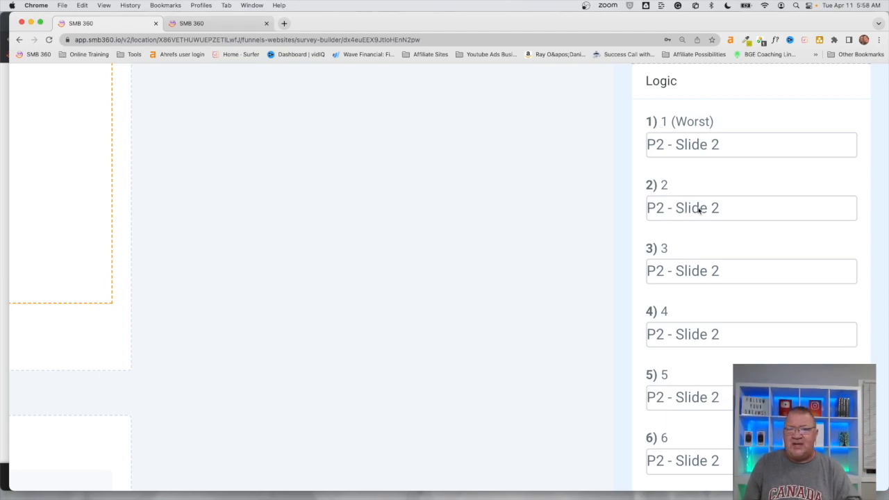
{"action": "scroll", "coordinate": [699, 209], "scroll_direction": "down", "scroll_amount": 5}
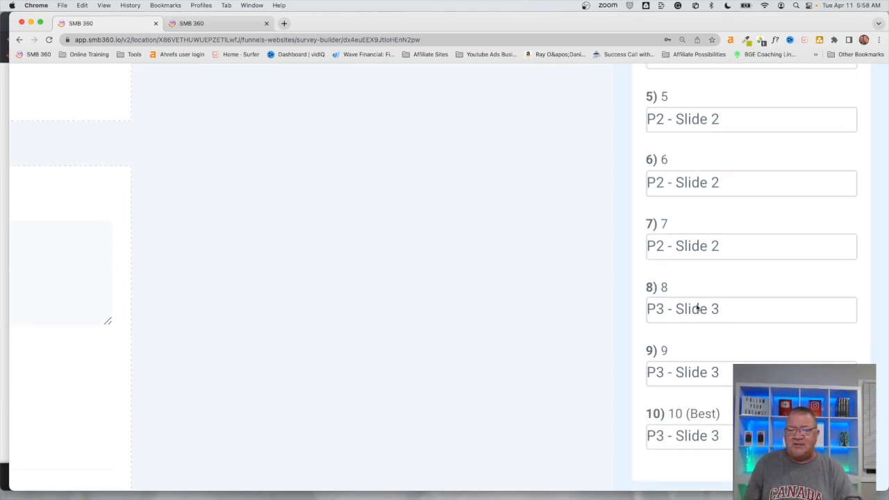
{"action": "key", "text": "super+minus"}
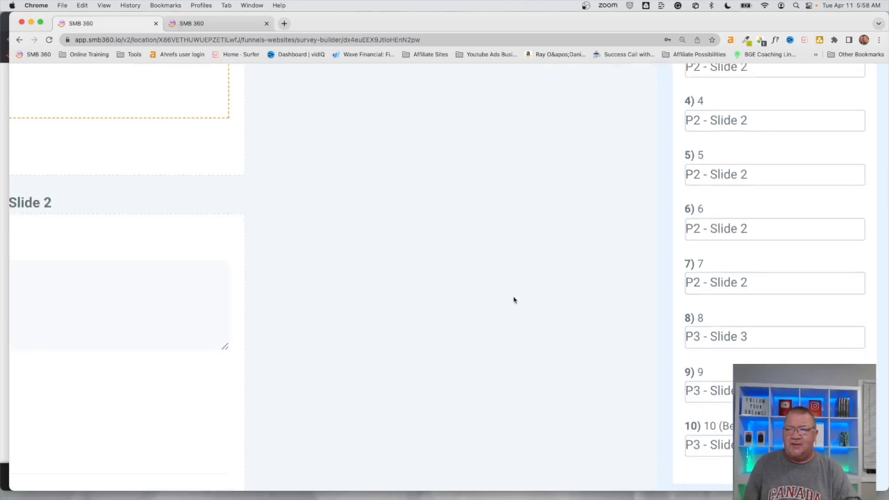
{"action": "key", "text": "super+minus"}
{"action": "key", "text": "super+minus"}
Examine the "What could we have done better" question on Slide 2.
{"action": "scroll", "coordinate": [513, 300], "scroll_direction": "down", "scroll_amount": 5}
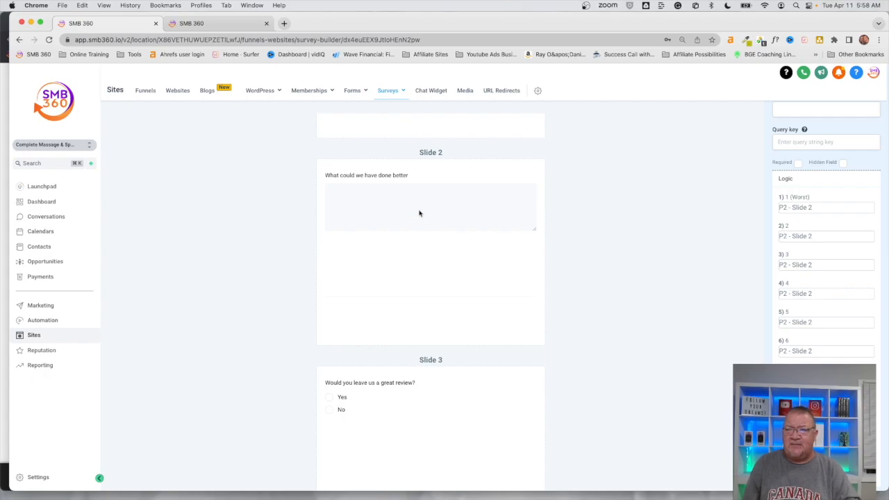
{"action": "key", "text": "super+equal"}
{"action": "key", "text": "super+equal"}
{"action": "key", "text": "super+equal"}
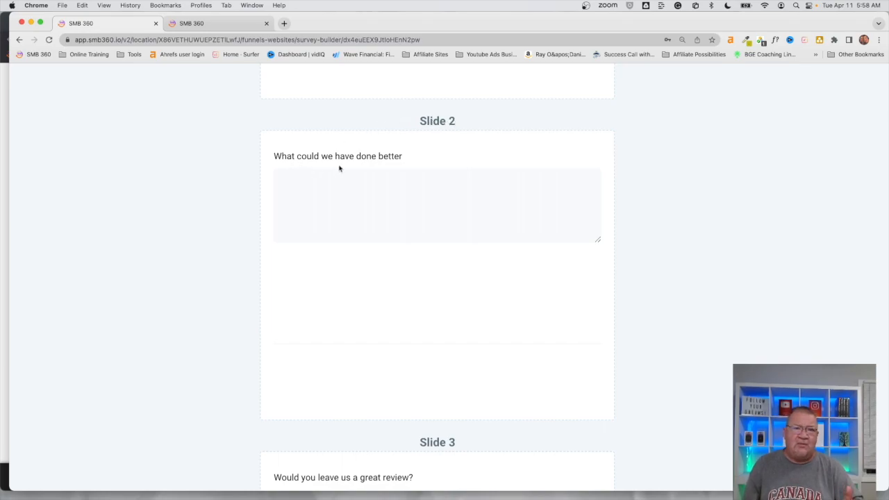
{"action": "left_click", "coordinate": [346, 192]}
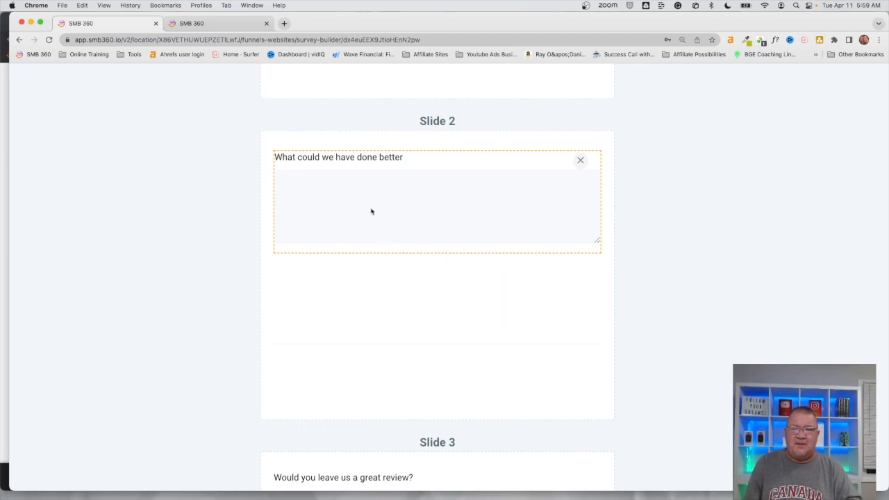
Review the Yes/No logic of the "Would you leave us a great review?" question and the text on Slides 4 and 5.
{"action": "scroll", "coordinate": [371, 212], "scroll_direction": "down", "scroll_amount": 10}
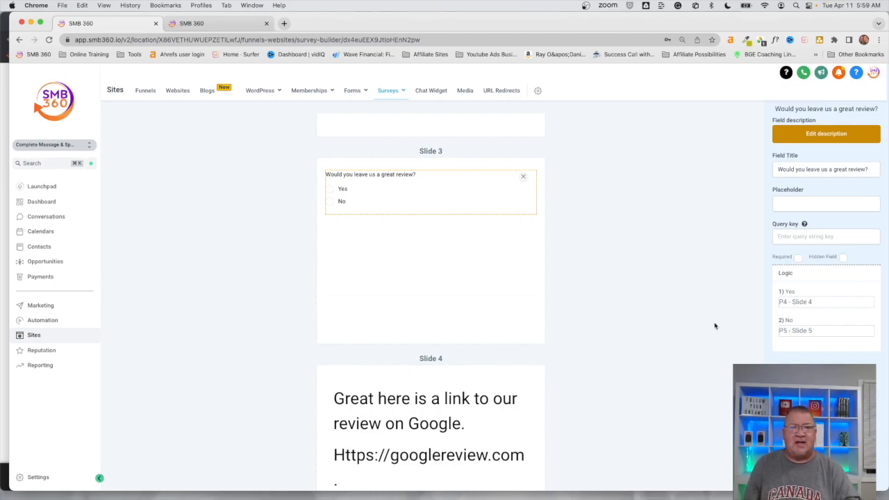
{"action": "scroll", "coordinate": [518, 296], "scroll_direction": "down", "scroll_amount": 3}
{"action": "scroll", "coordinate": [518, 296], "scroll_direction": "down", "scroll_amount": 1}
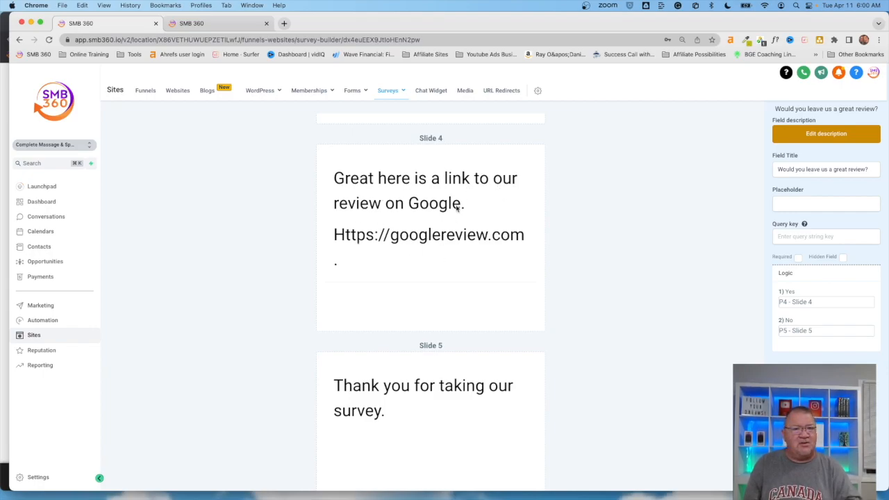
{"action": "scroll", "coordinate": [456, 209], "scroll_direction": "down", "scroll_amount": 3}
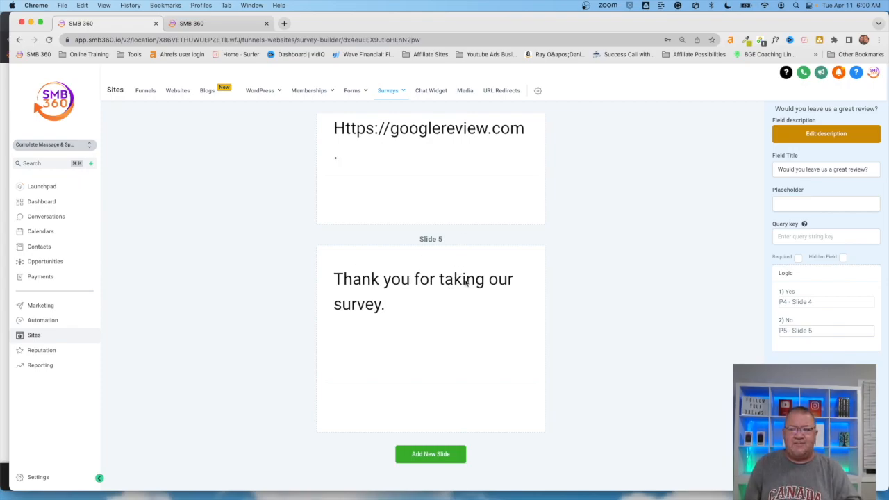
Check the Slide 5 settings, return to the field list, and open the survey's shareable link in a new browser tab.
{"action": "left_click", "coordinate": [714, 238]}
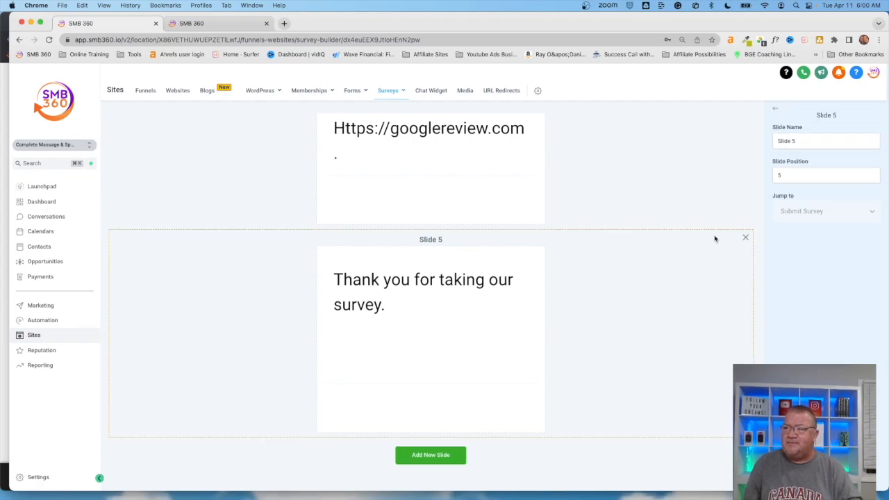
{"action": "left_click", "coordinate": [775, 109]}
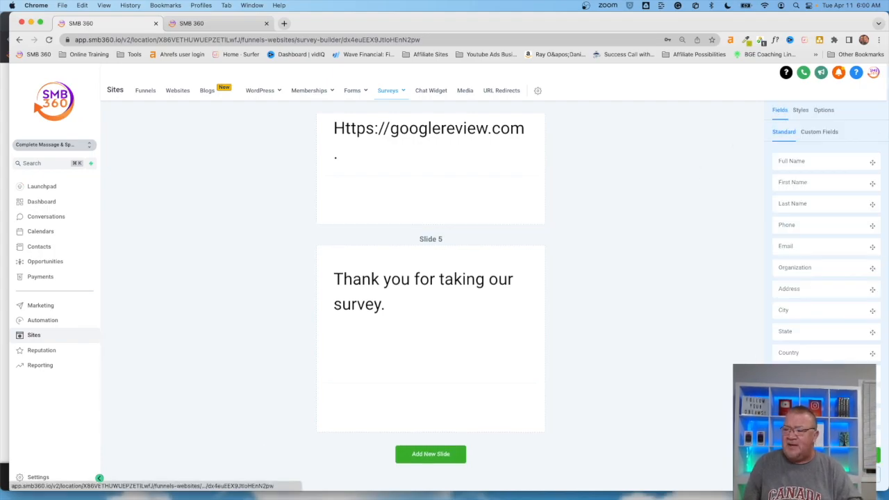
{"action": "left_click", "coordinate": [833, 455]}
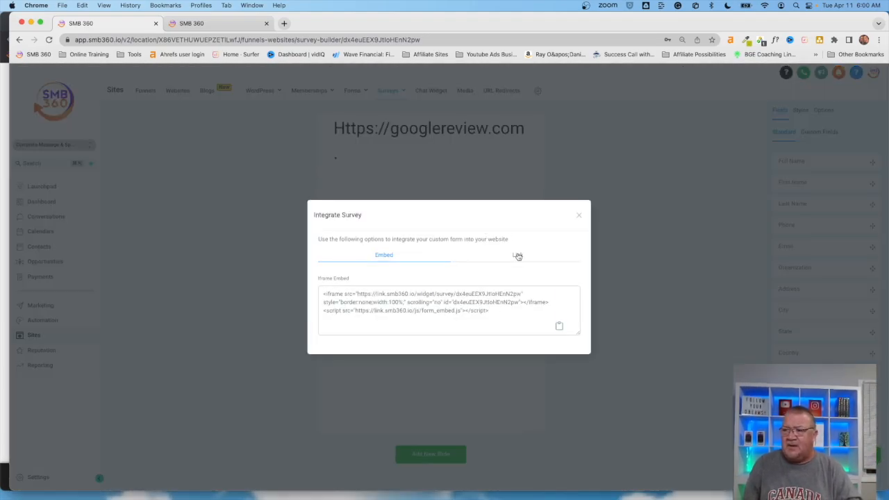
{"action": "left_click", "coordinate": [518, 256]}
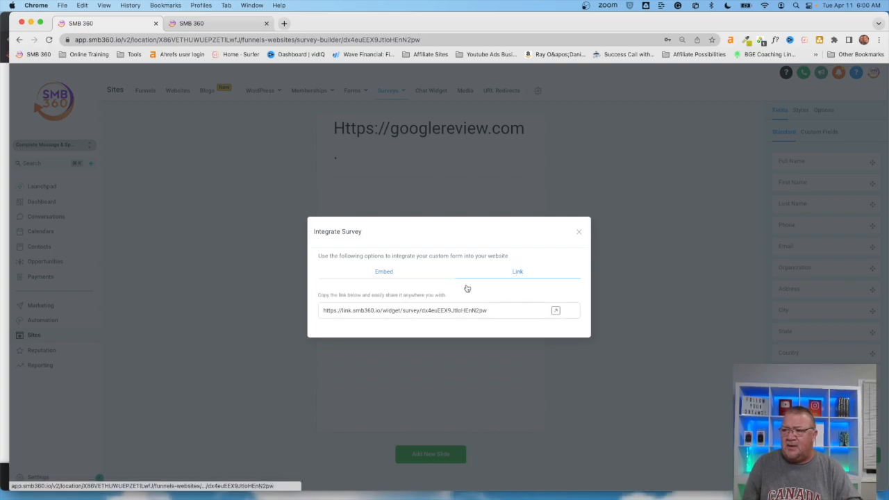
{"action": "left_click", "coordinate": [556, 312]}
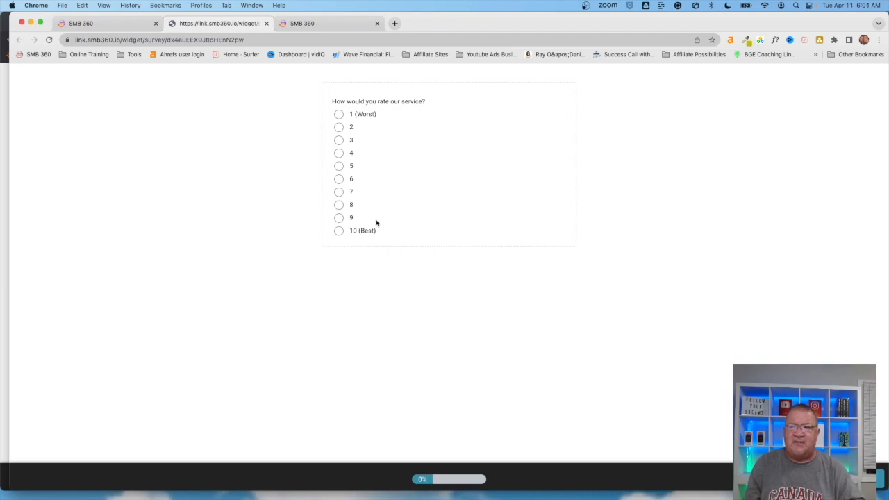
Test the survey with rating 5, the feedback "sgasvadfgha" and No for leaving a review, and close the survey page.
{"action": "left_click", "coordinate": [339, 166]}
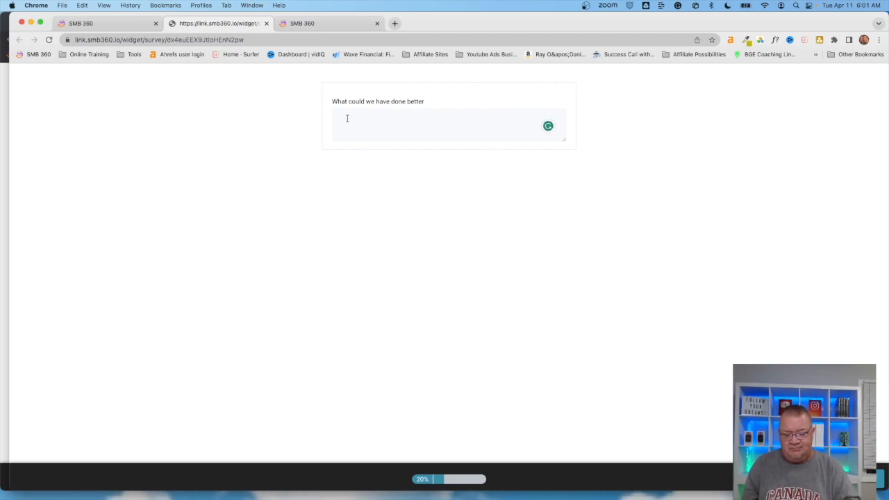
{"action": "type", "text": "sgasvadfgha"}
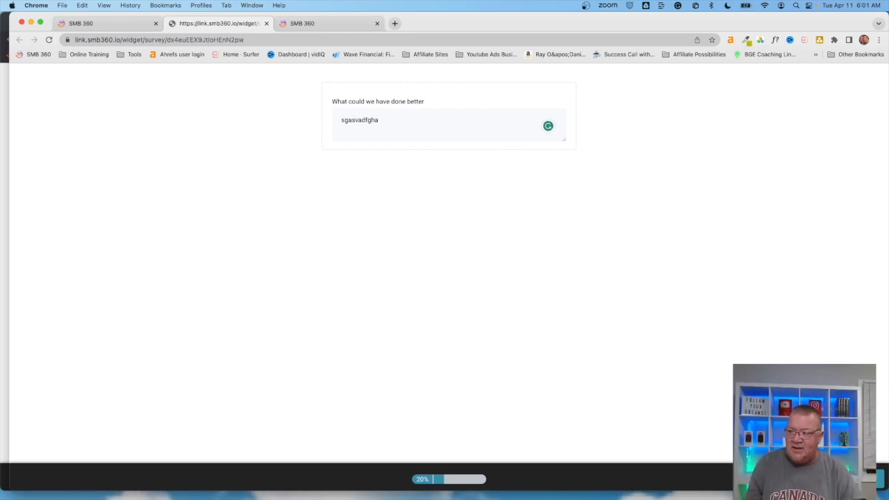
{"action": "key", "text": "Return"}
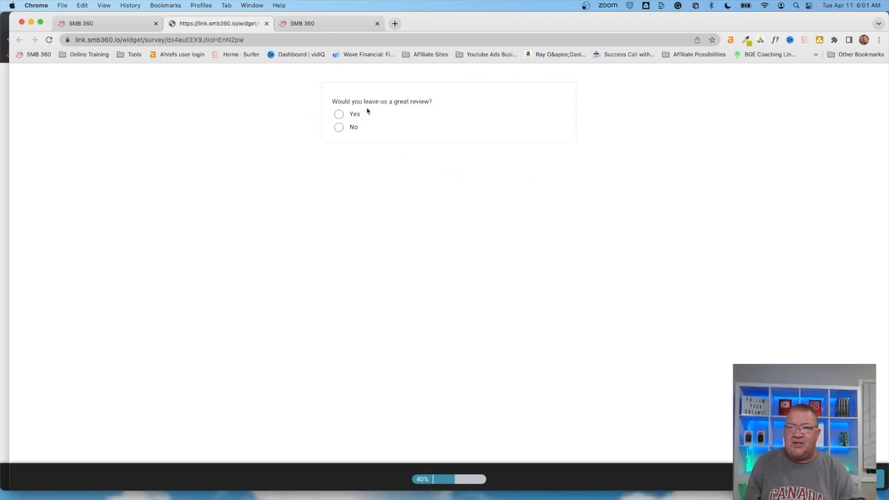
{"action": "left_click", "coordinate": [339, 127]}
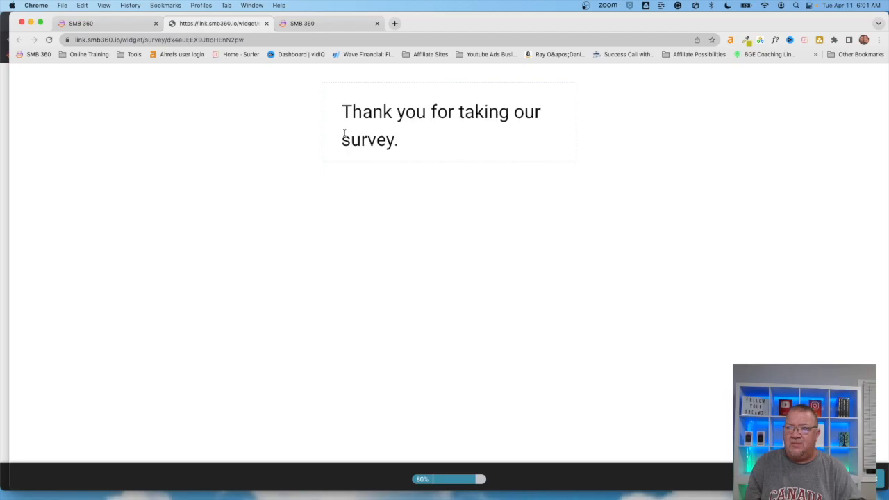
{"action": "left_click", "coordinate": [266, 24]}
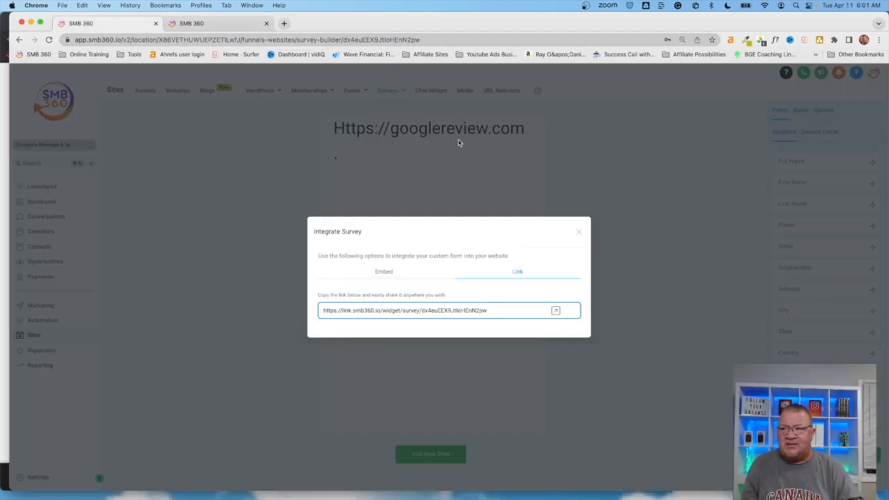
Close the survey integration dialog and go back through the slides to Slide 1.
{"action": "left_click", "coordinate": [580, 232]}
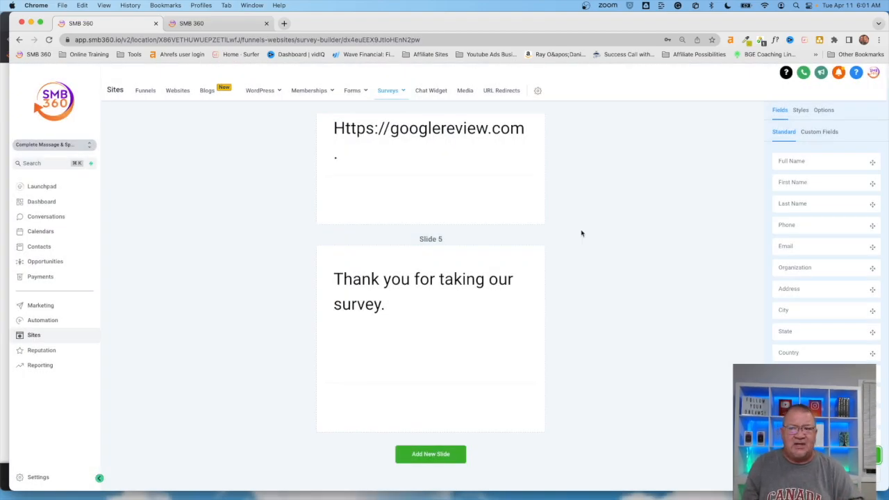
{"action": "scroll", "coordinate": [582, 233], "scroll_direction": "up", "scroll_amount": 4}
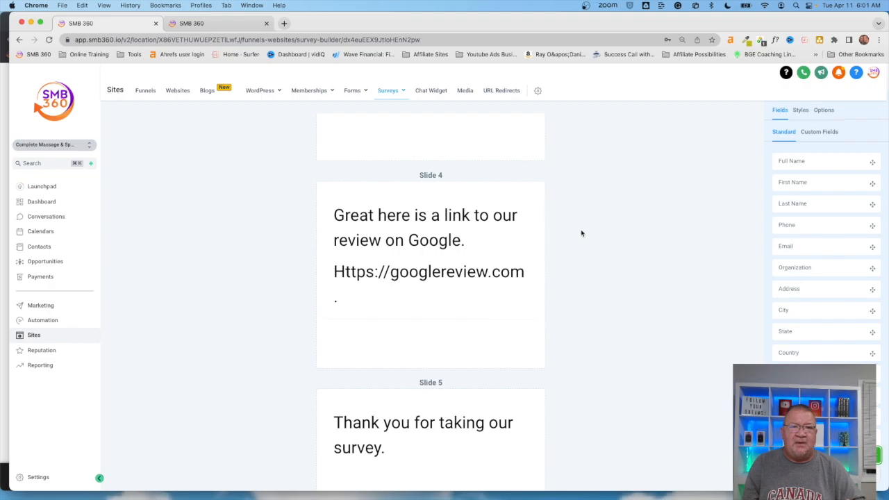
{"action": "scroll", "coordinate": [582, 233], "scroll_direction": "up", "scroll_amount": 12}
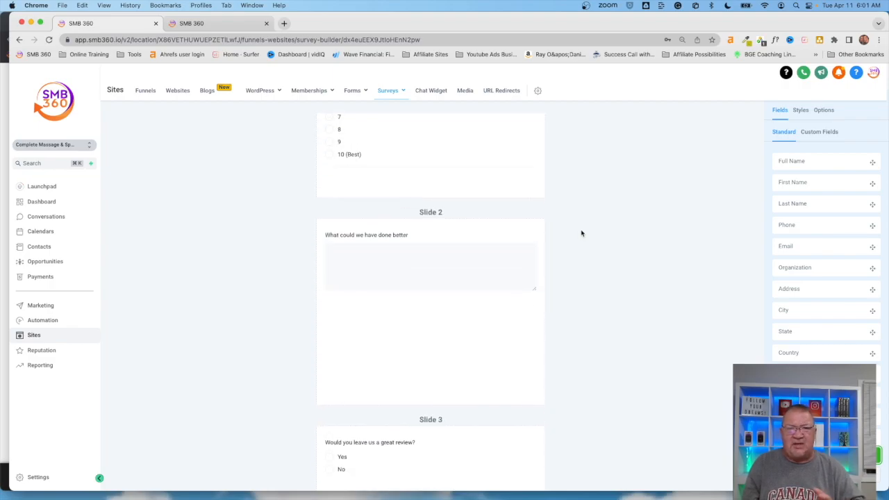
{"action": "scroll", "coordinate": [582, 234], "scroll_direction": "up", "scroll_amount": 3}
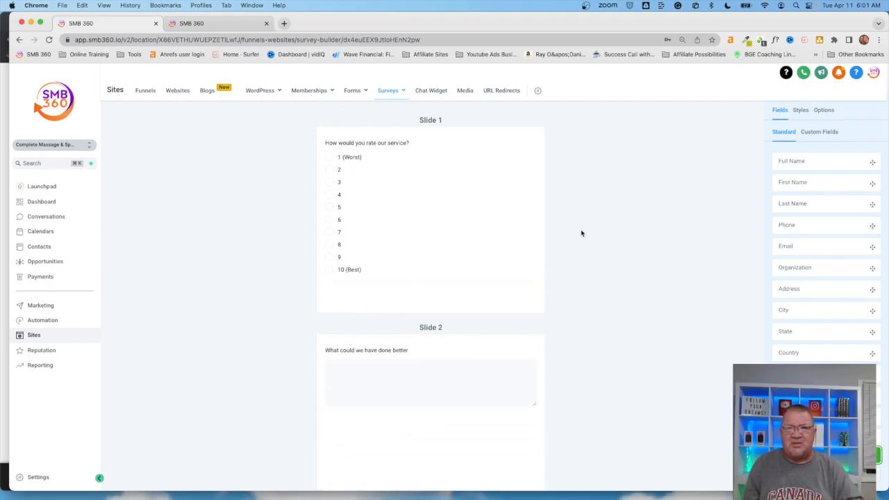